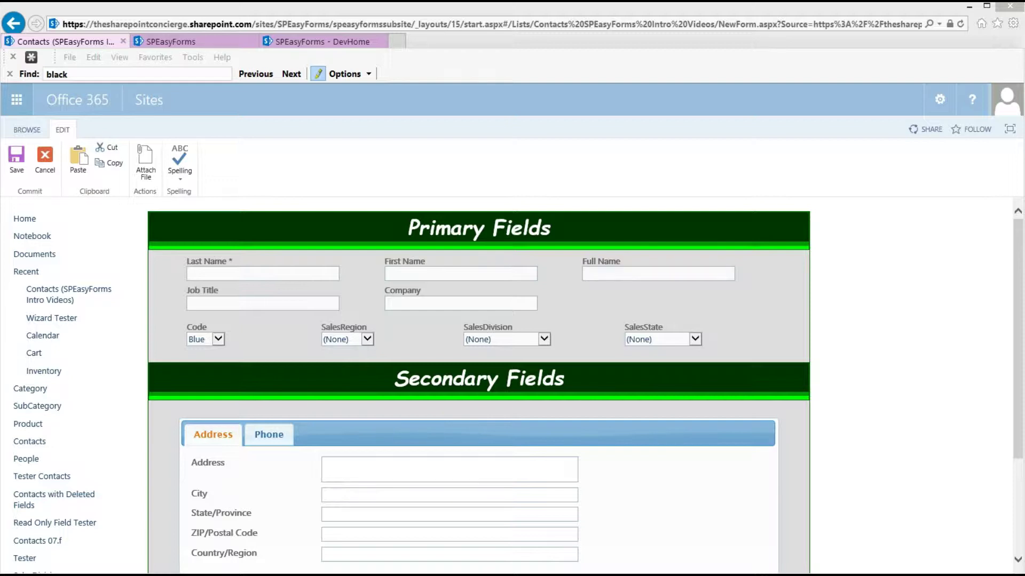
# Switch to the SPEasyForms configuration and add a Hidden visibility rule for the Job Title column, applied to everyone on all forms.
pyautogui.click(195, 42)
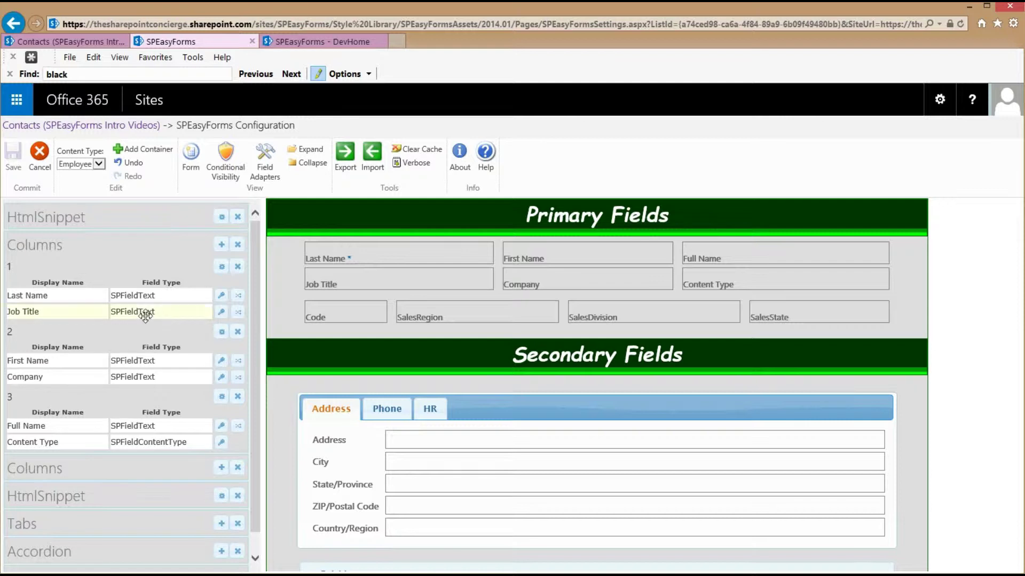
pyautogui.click(221, 312)
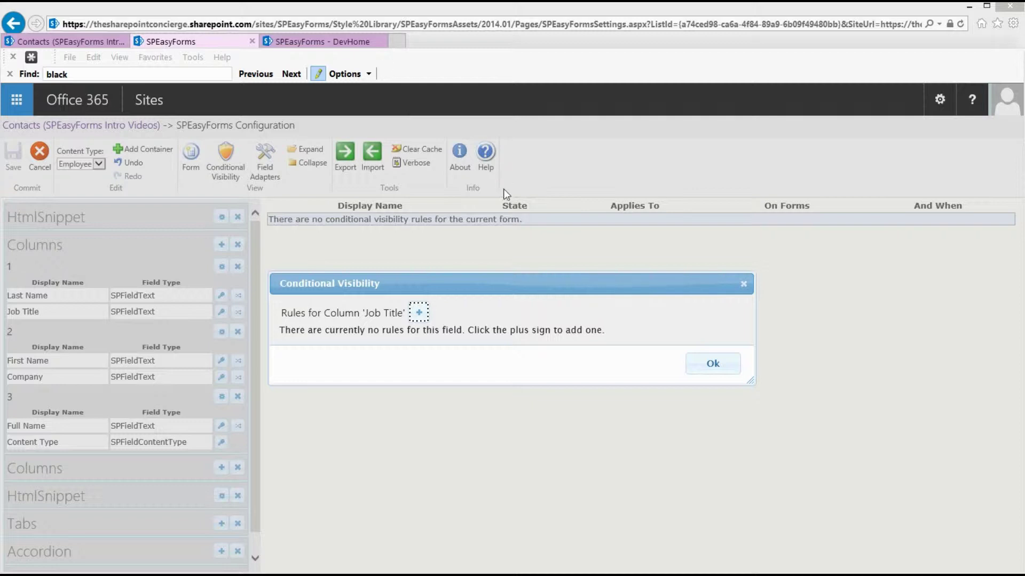
pyautogui.click(418, 314)
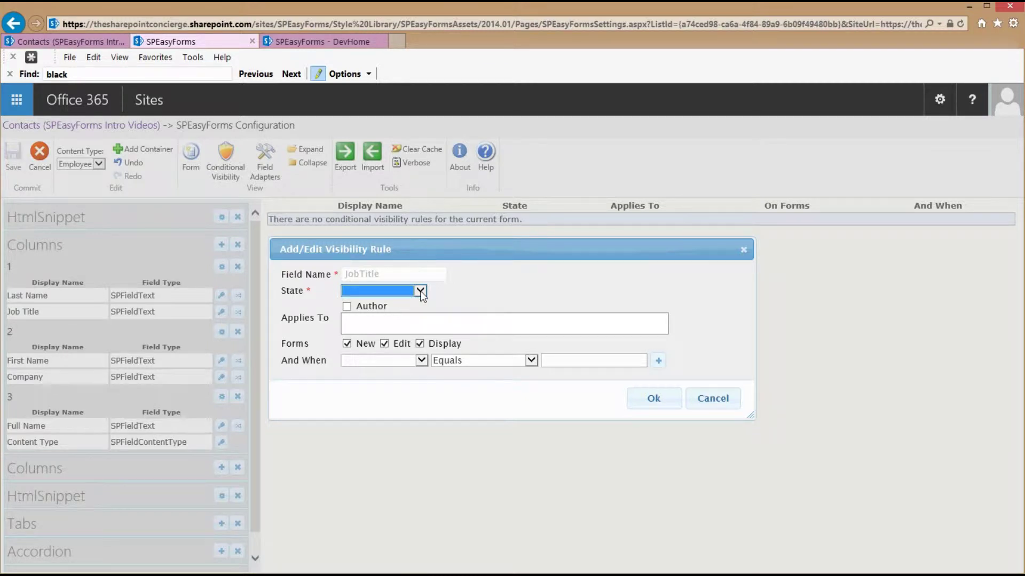
pyautogui.click(420, 291)
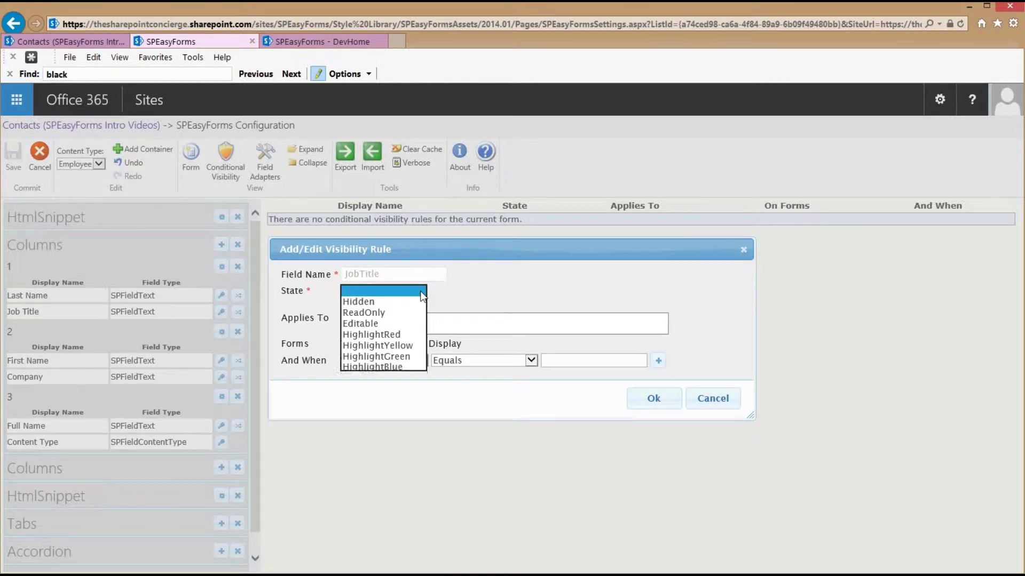
pyautogui.click(406, 302)
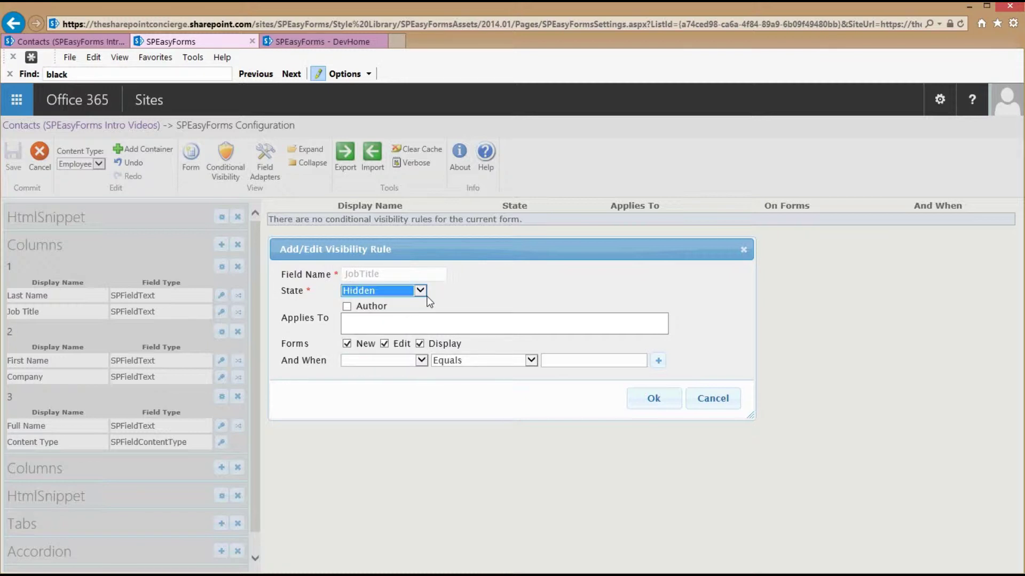
pyautogui.click(642, 400)
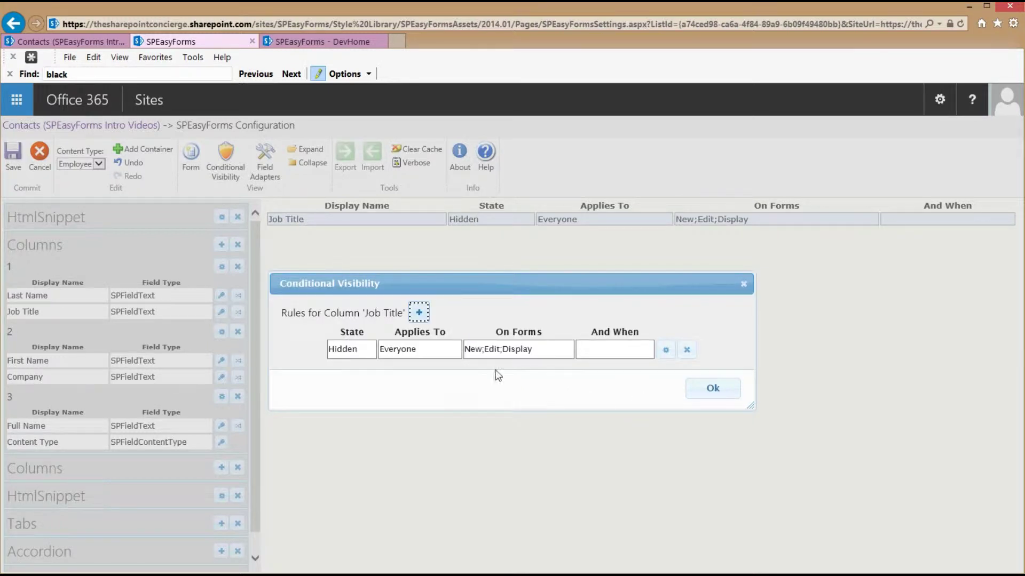
# Save the configuration and reload the new contact form to check whether Job Title is hidden.
pyautogui.click(708, 389)
pyautogui.click(9, 151)
pyautogui.click(58, 40)
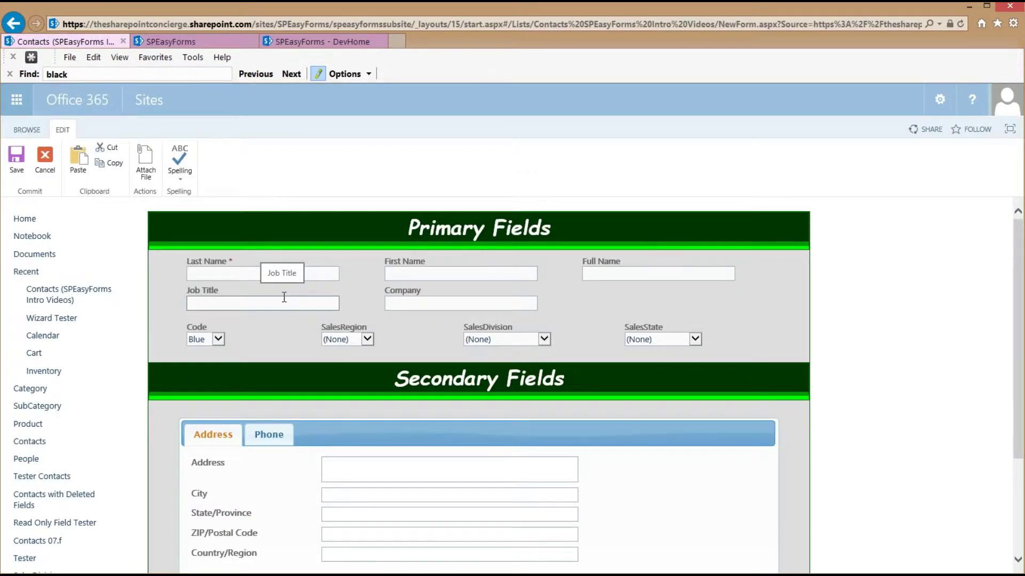
pyautogui.press('F5')
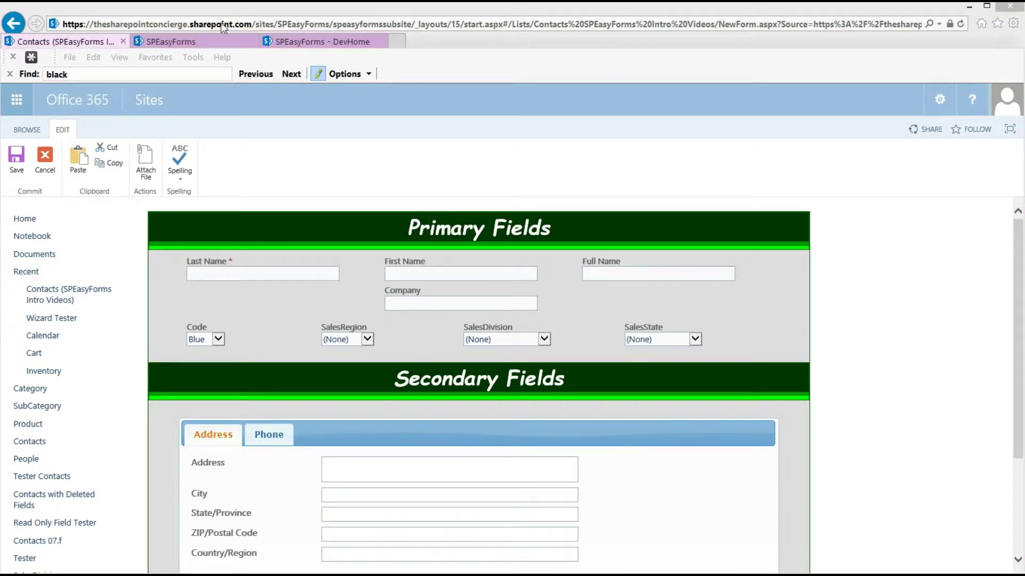
# Add an Editable rule for SPEasyForms Owners to the Job Title column and place it above the Hidden rule.
pyautogui.click(210, 43)
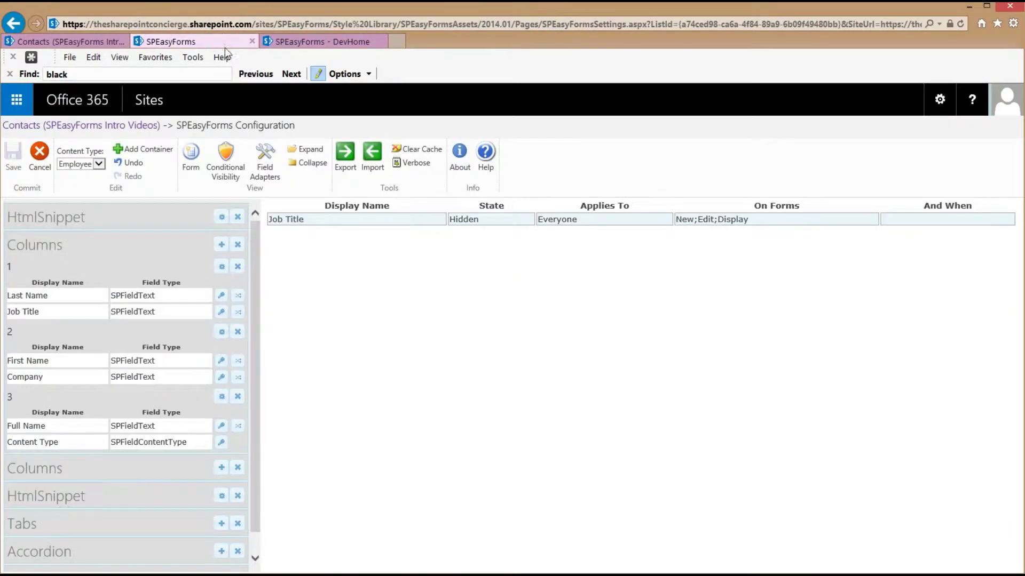
pyautogui.click(354, 217)
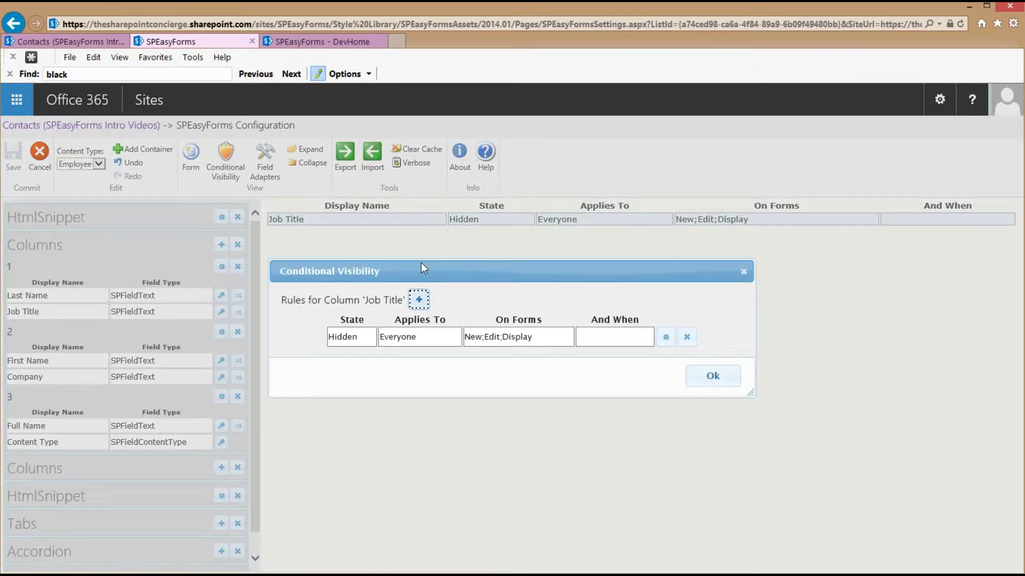
pyautogui.click(419, 298)
pyautogui.click(419, 292)
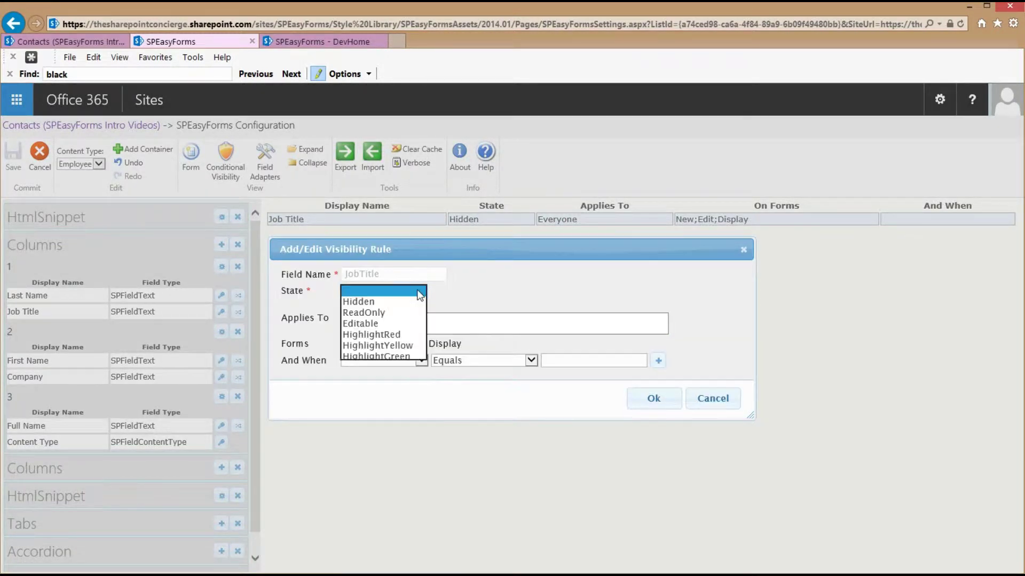
pyautogui.click(399, 323)
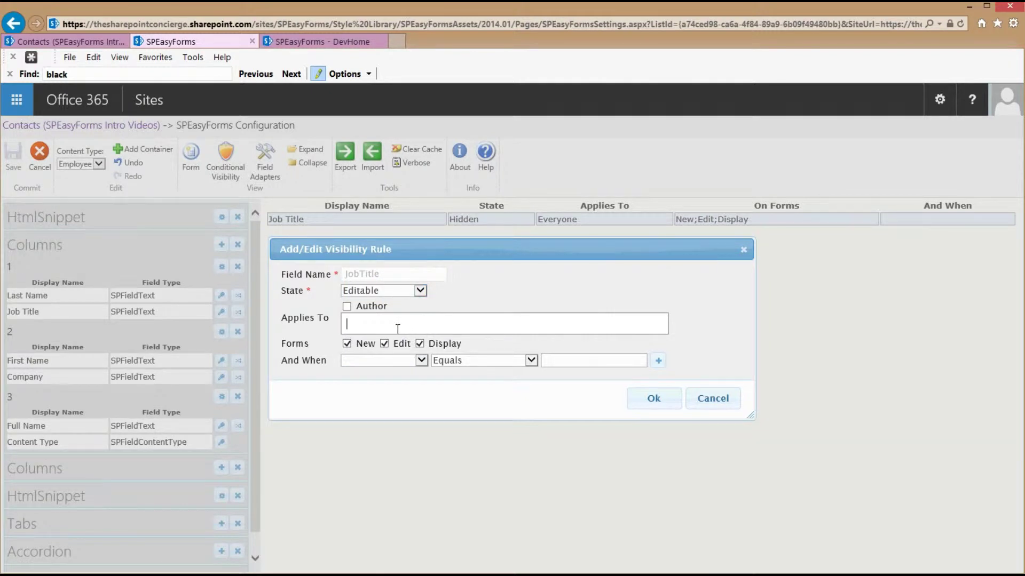
pyautogui.click(397, 329)
pyautogui.write('own')
pyautogui.press('Down')
pyautogui.press('Return')
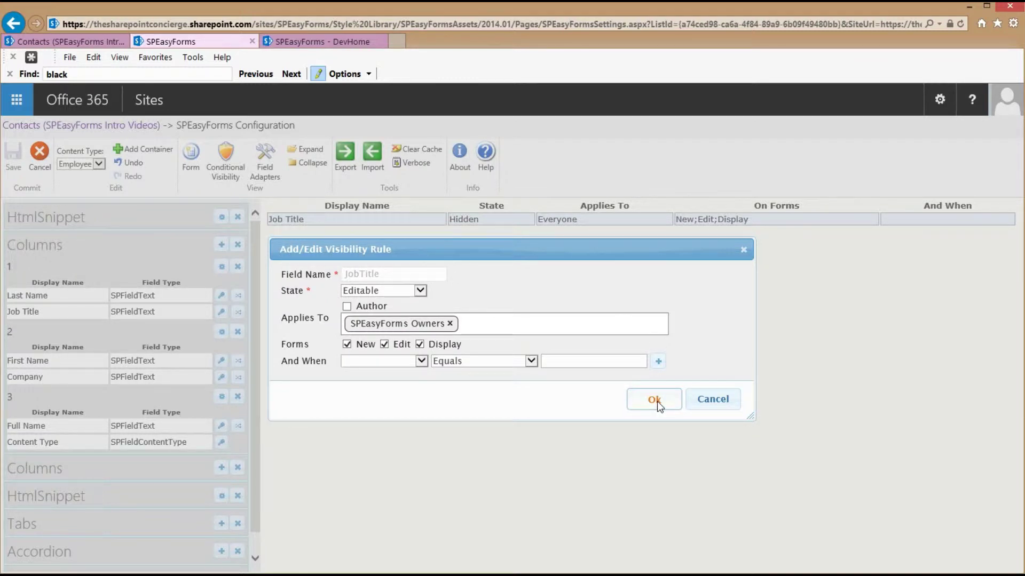
pyautogui.click(654, 400)
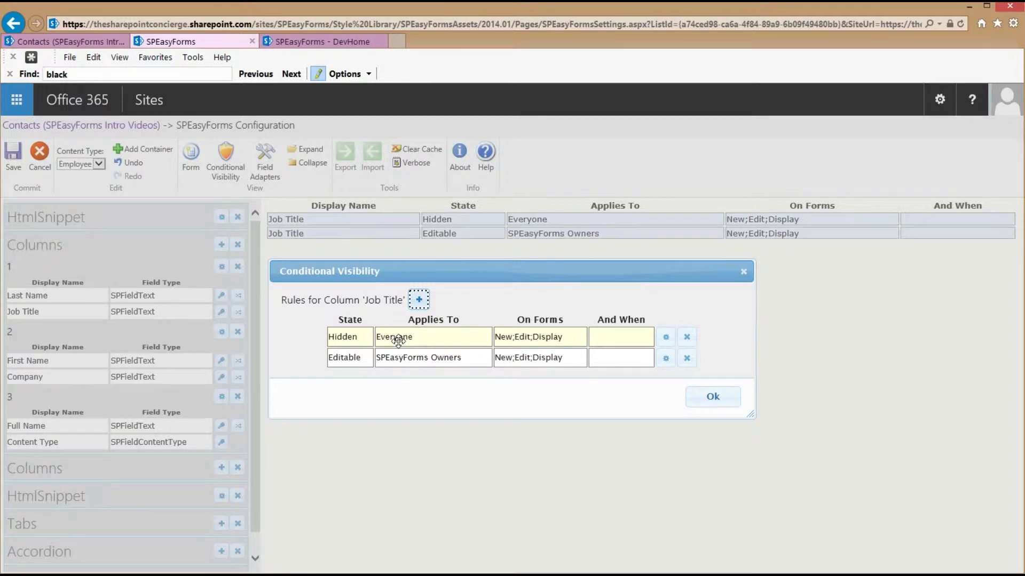
pyautogui.moveTo(400, 359); pyautogui.dragTo(411, 334)
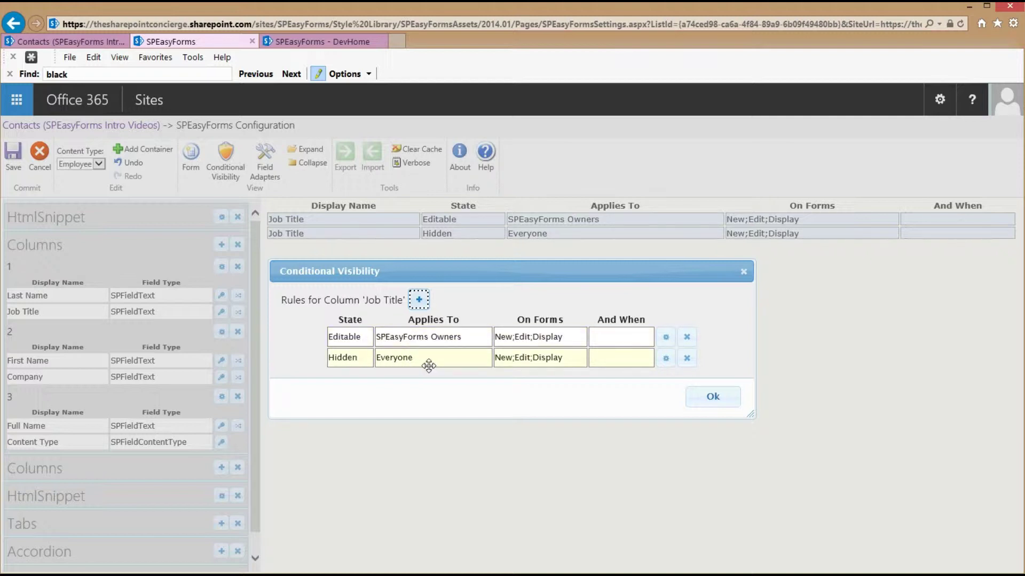
pyautogui.click(714, 398)
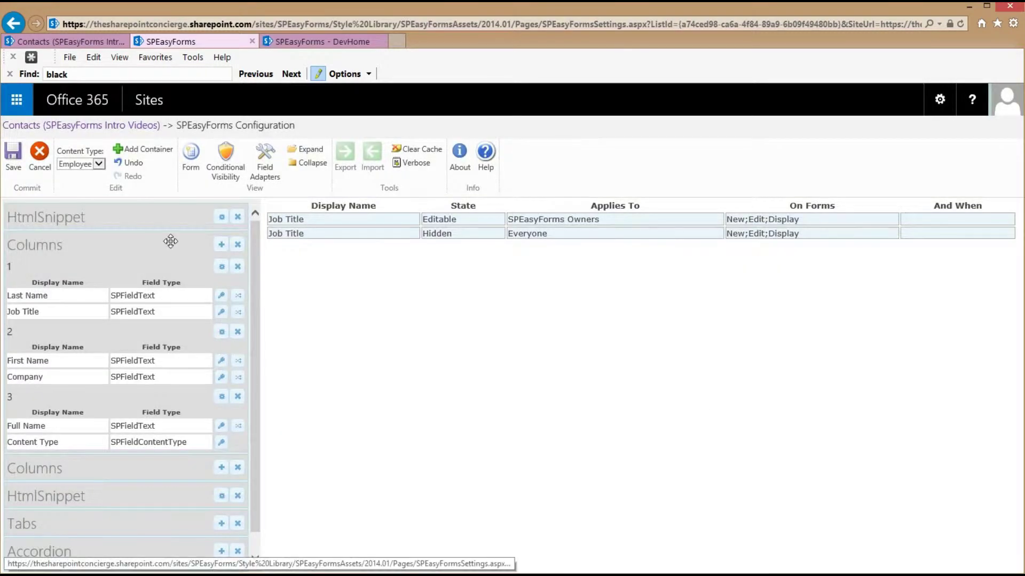
# Save the reordered rules and reload the contact form to check the Job Title field as an owner.
pyautogui.click(13, 158)
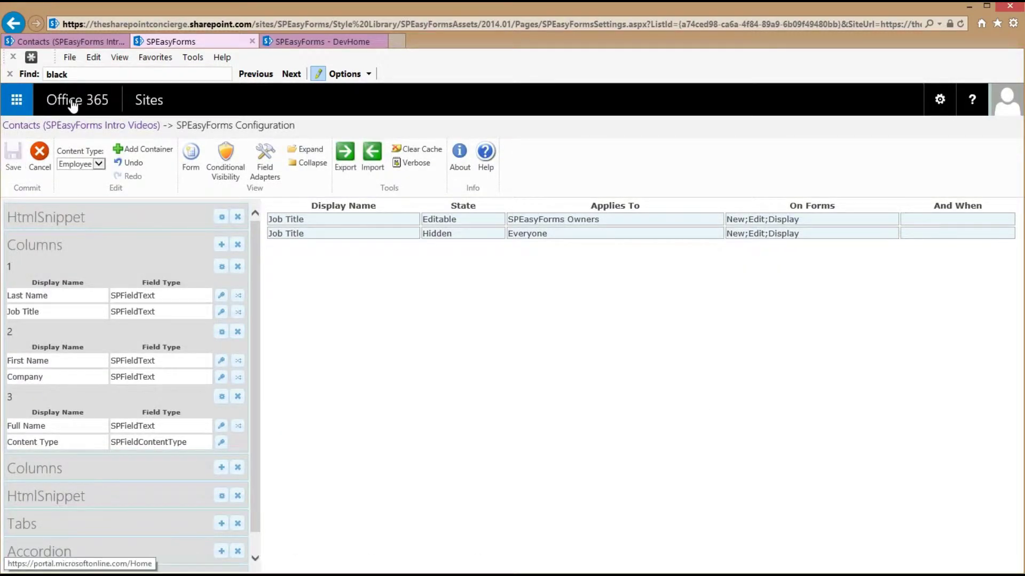
pyautogui.click(64, 41)
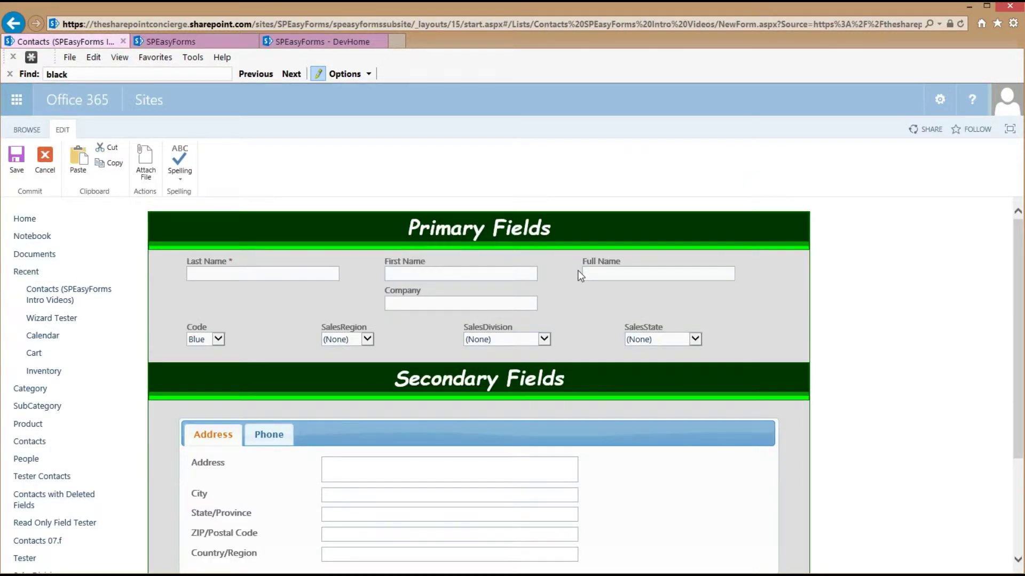
pyautogui.press('F5')
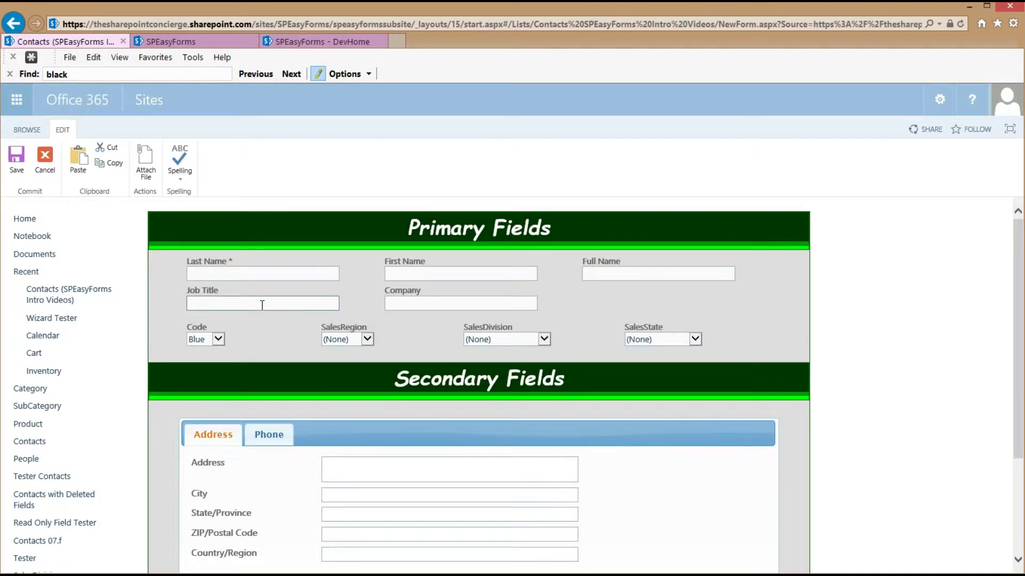
# Limit Job Title's Hidden rule to items where Code equals blue.
pyautogui.click(204, 40)
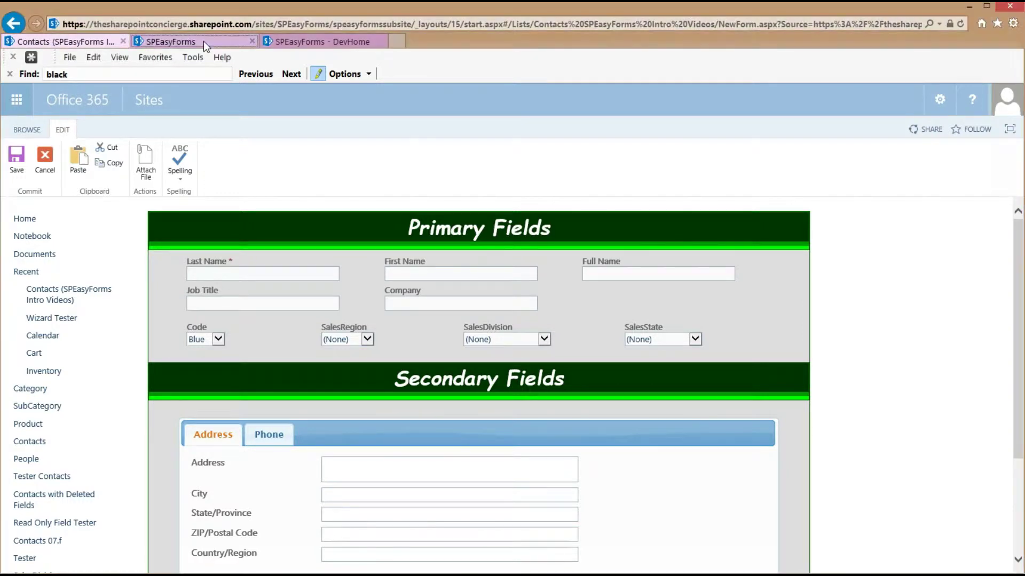
pyautogui.click(350, 236)
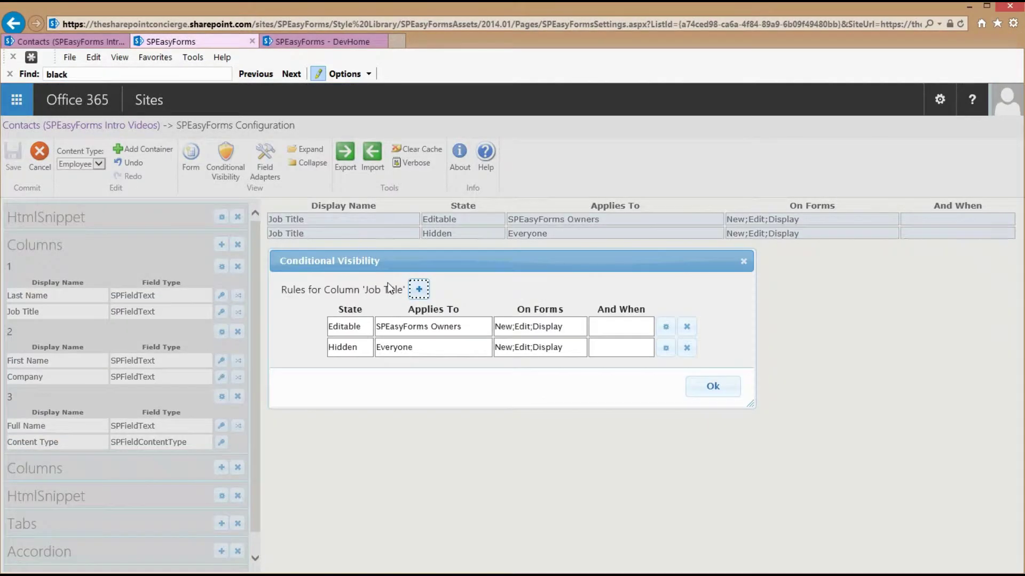
pyautogui.click(665, 347)
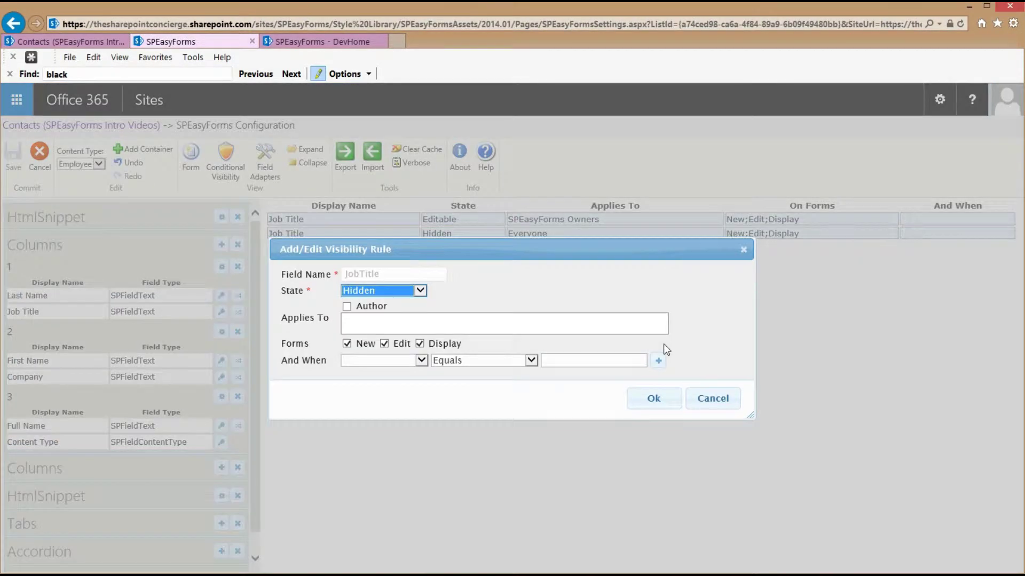
pyautogui.click(376, 322)
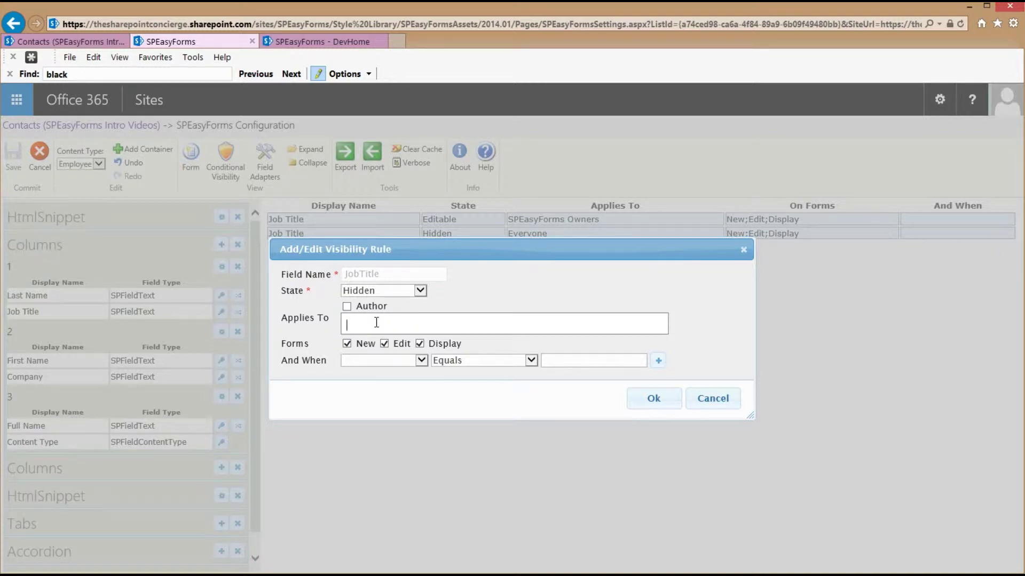
pyautogui.click(376, 323)
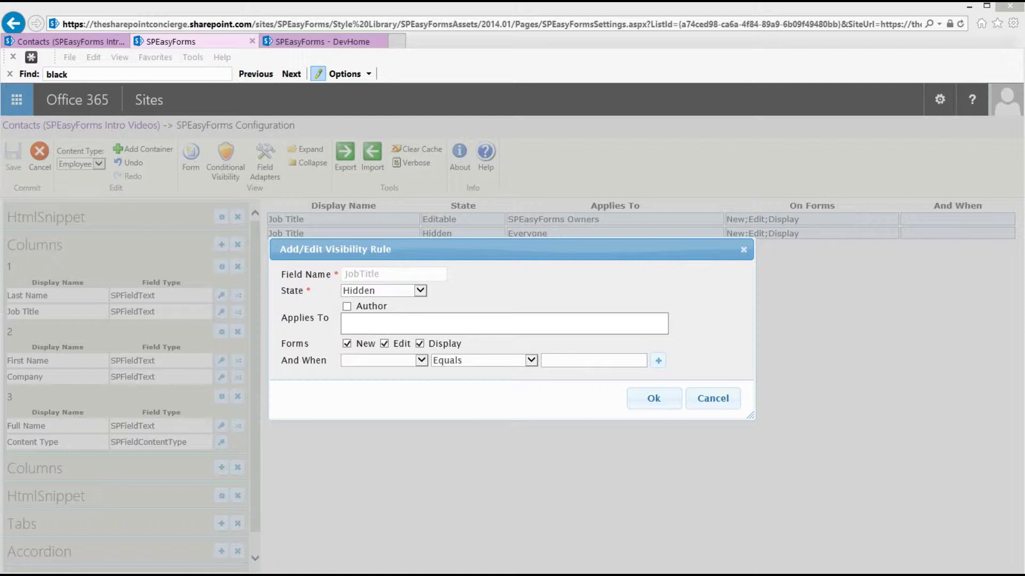
pyautogui.click(421, 361)
pyautogui.click(380, 371)
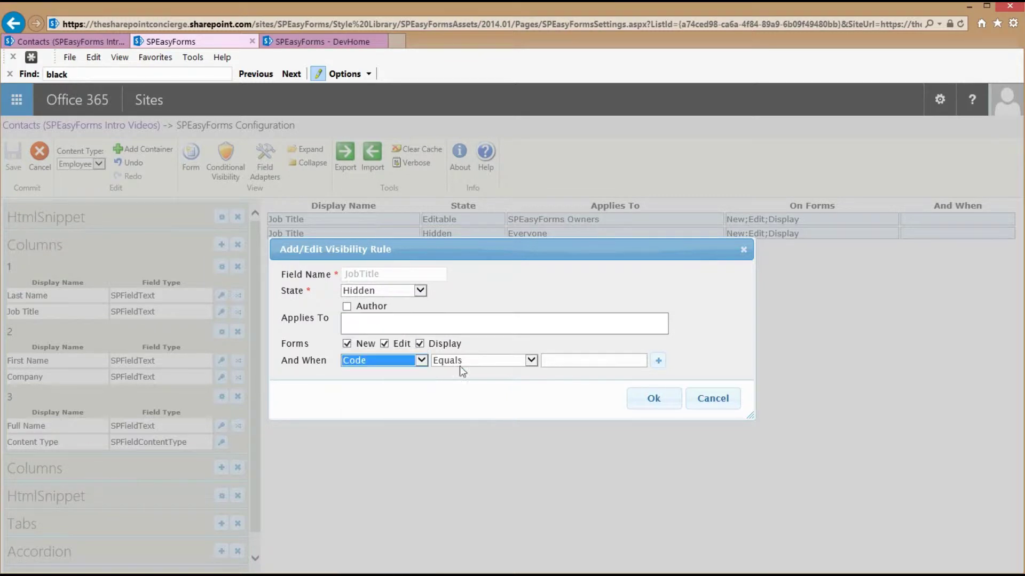
pyautogui.click(577, 366)
pyautogui.write('blue')
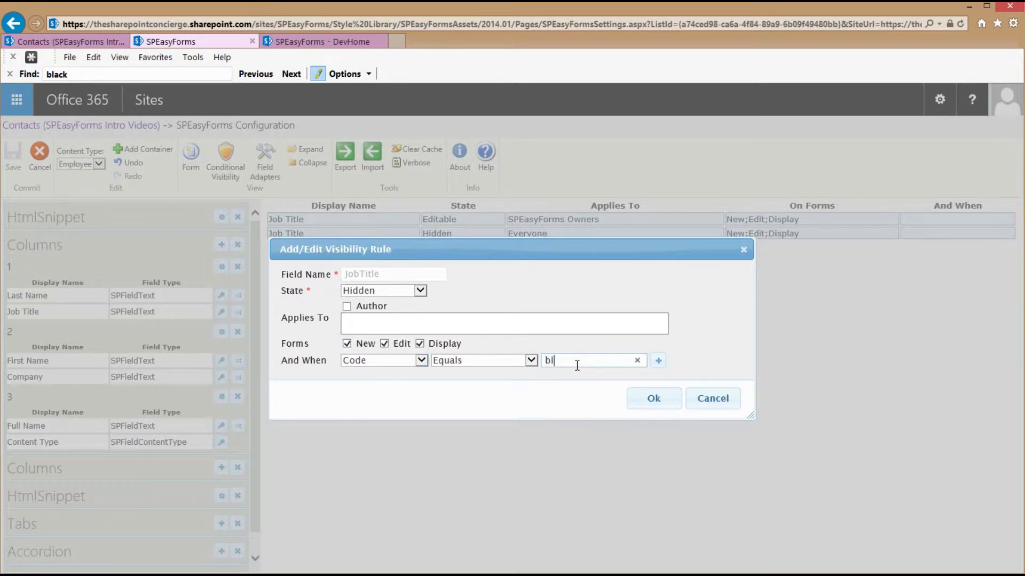
pyautogui.press('Tab')
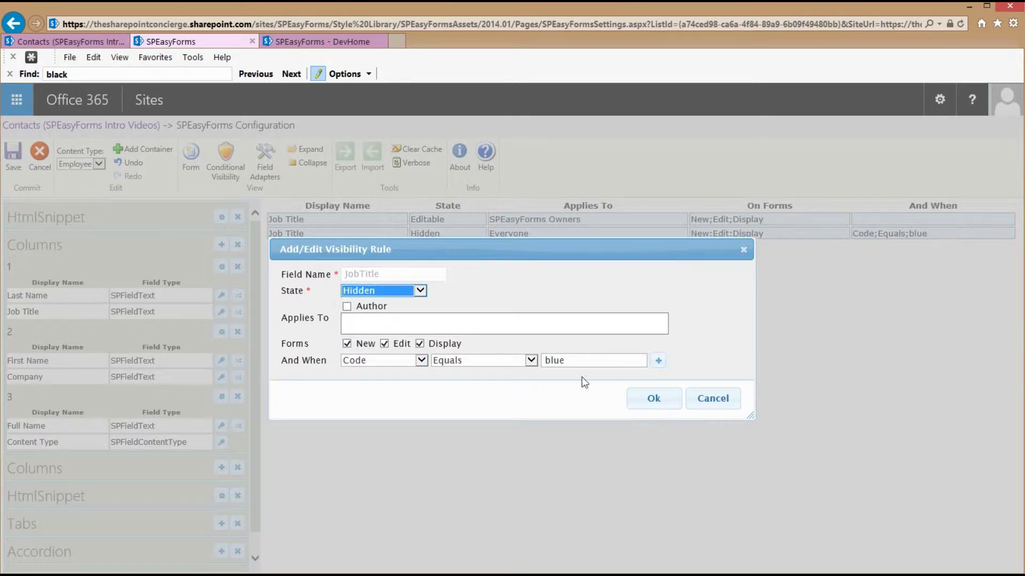
pyautogui.click(660, 405)
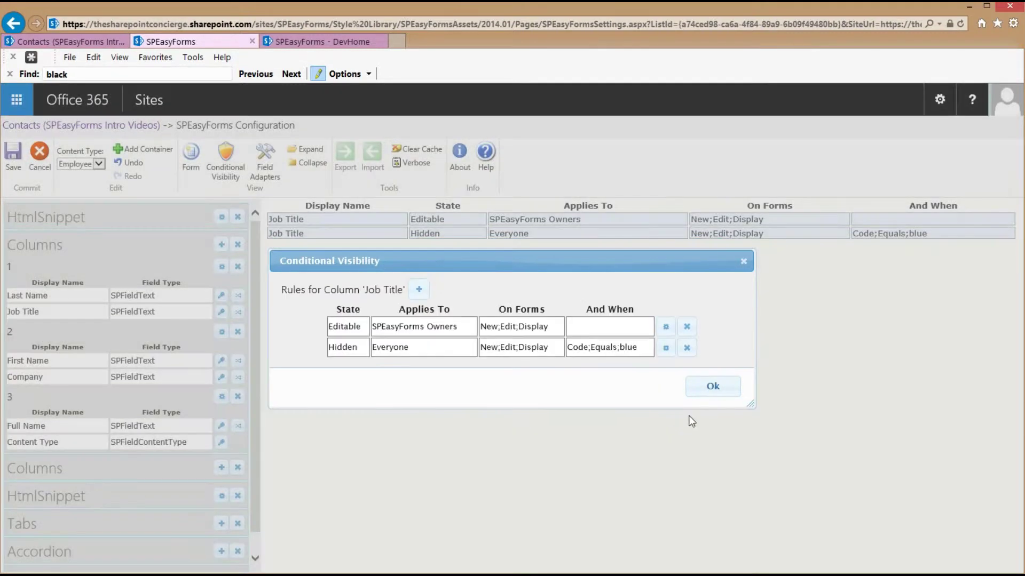
# Delete both Job Title rules and add an Editable rule for everyone that applies when Code equals blue.
pyautogui.click(687, 328)
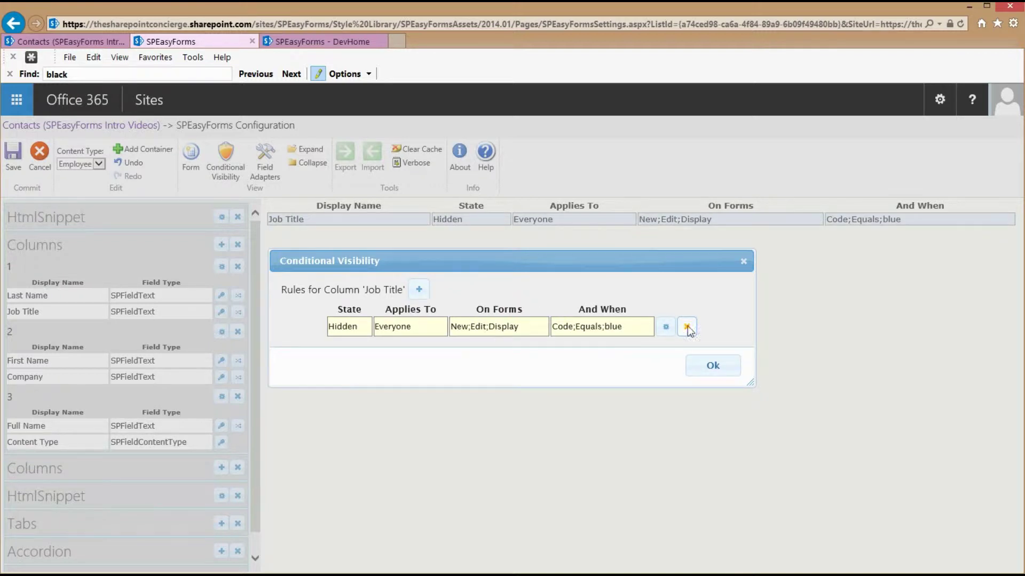
pyautogui.click(687, 326)
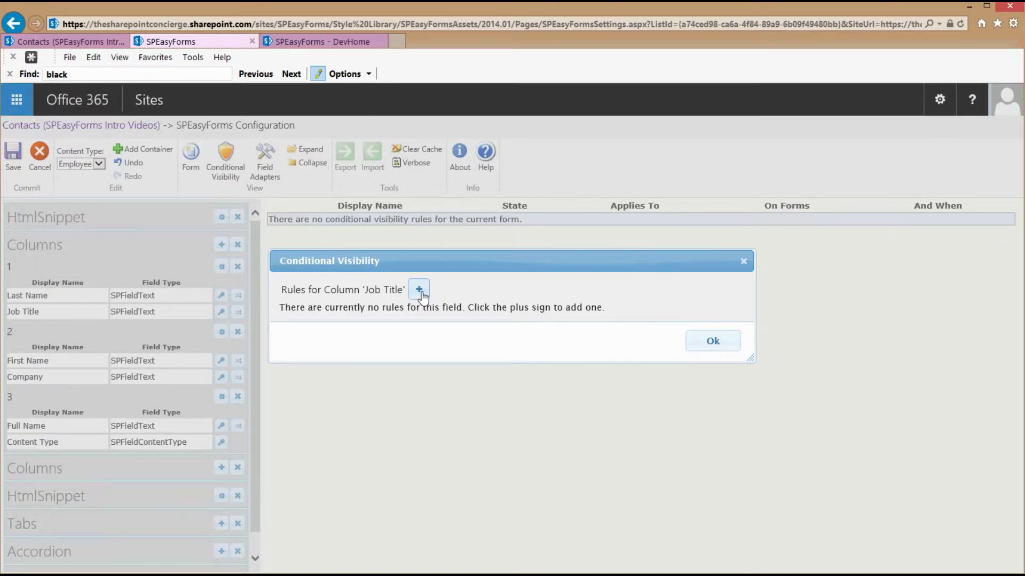
pyautogui.click(419, 291)
pyautogui.click(408, 292)
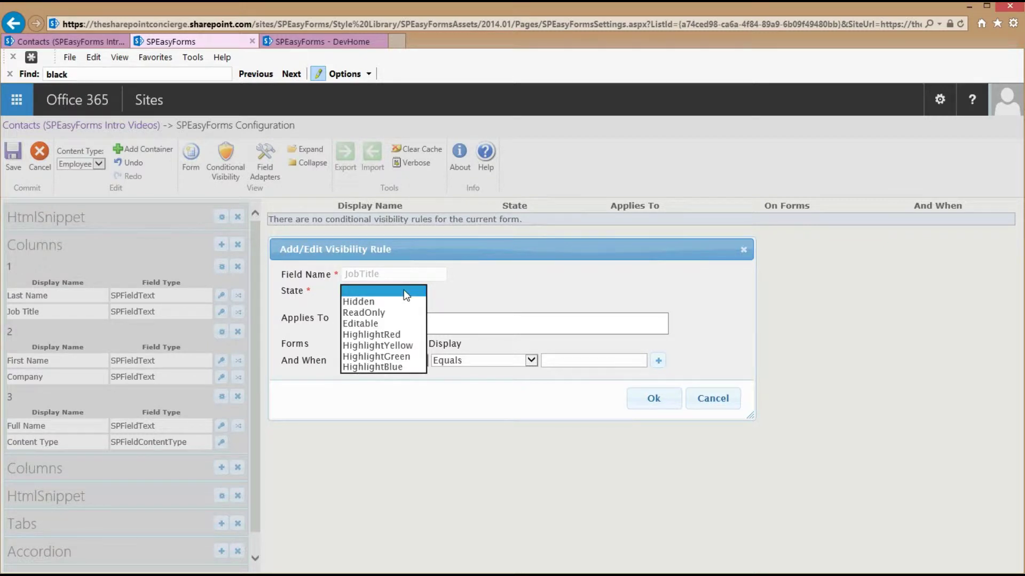
pyautogui.click(389, 323)
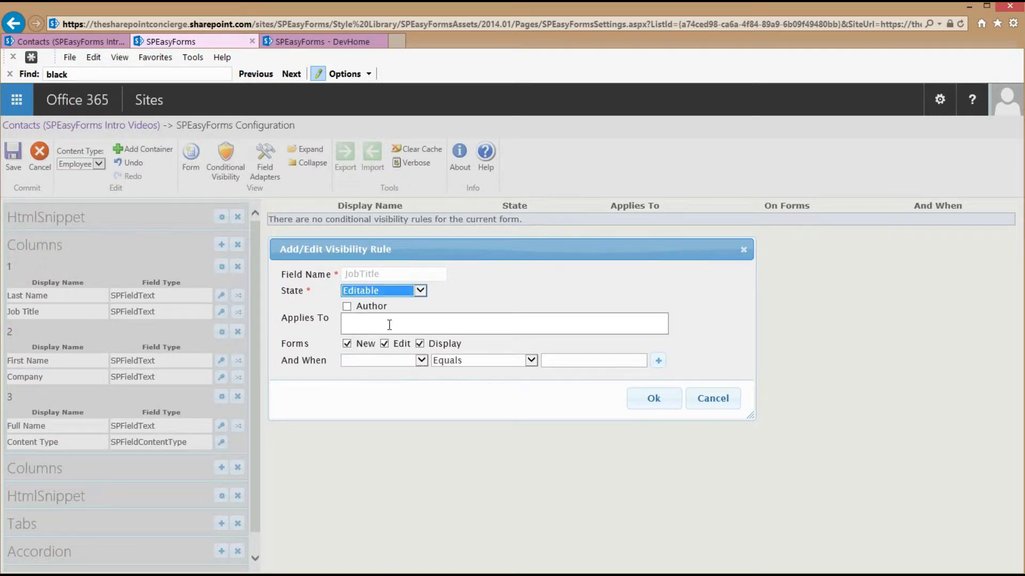
pyautogui.click(383, 361)
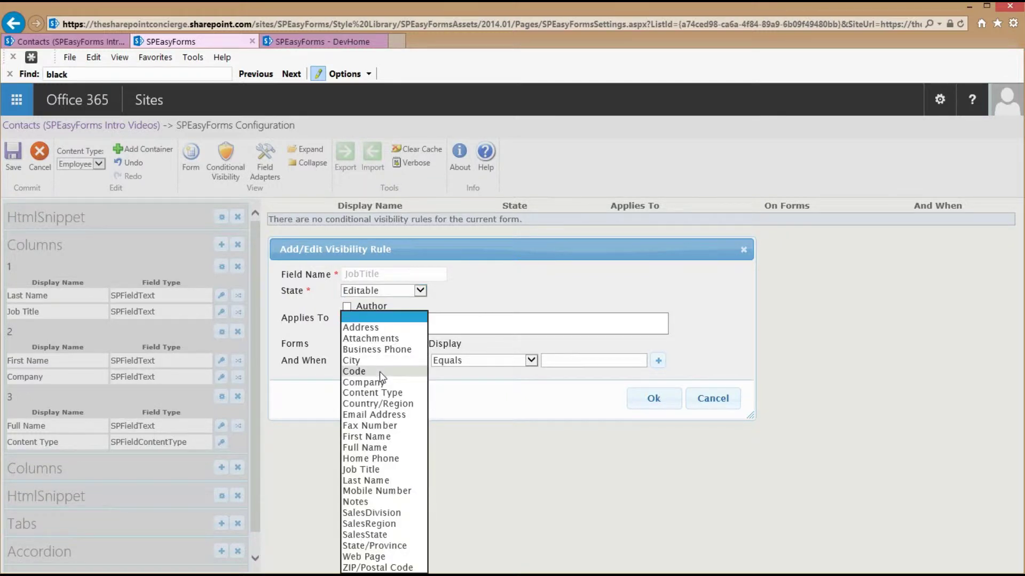
pyautogui.click(379, 372)
pyautogui.click(551, 358)
pyautogui.write('blue')
pyautogui.click(652, 397)
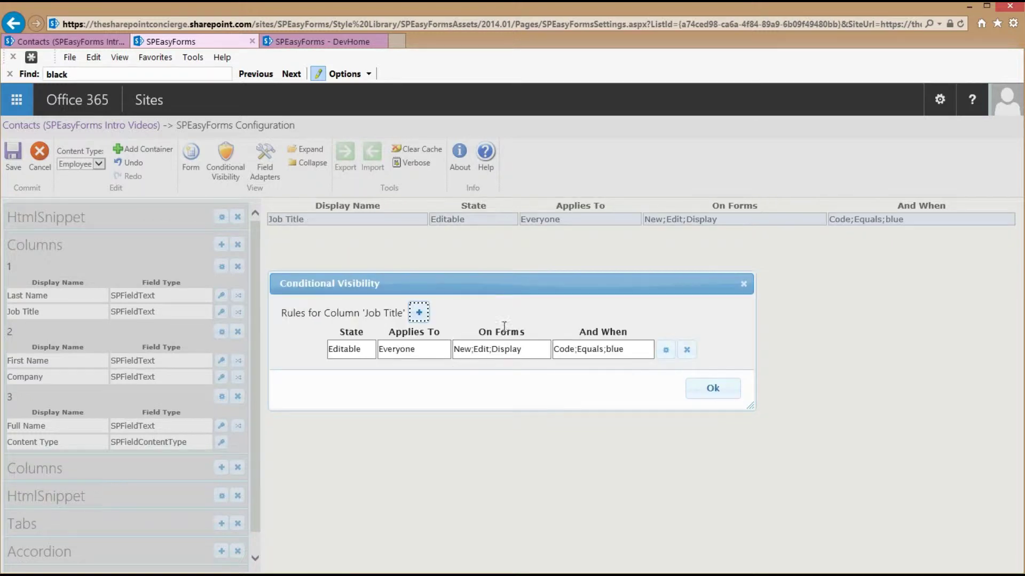
# Add a ReadOnly rule for everyone to the Job Title column that applies when Code equals green.
pyautogui.click(410, 309)
pyautogui.click(411, 291)
pyautogui.click(400, 312)
pyautogui.click(392, 362)
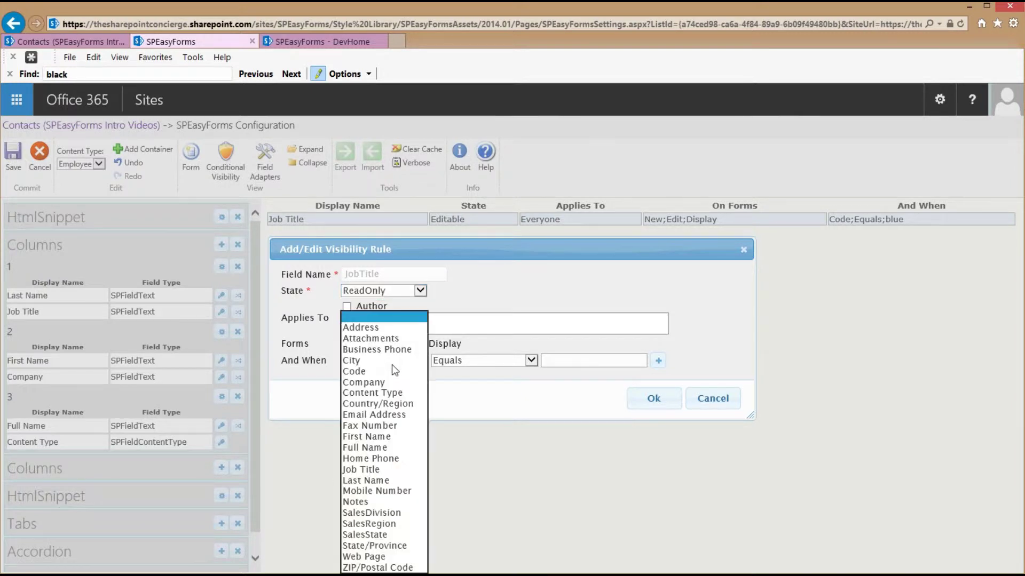
pyautogui.click(398, 373)
pyautogui.click(561, 360)
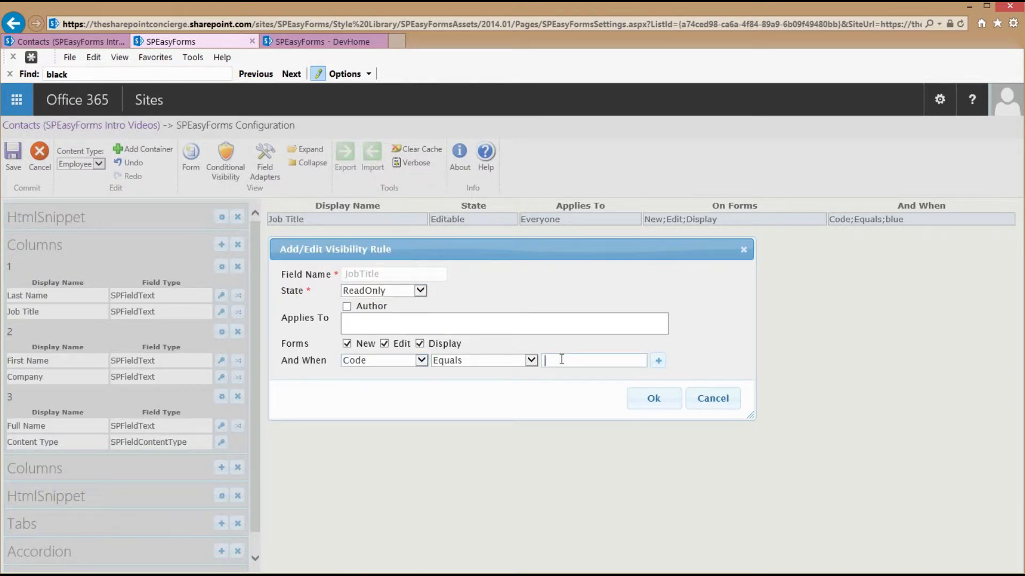
pyautogui.write('green')
pyautogui.click(659, 399)
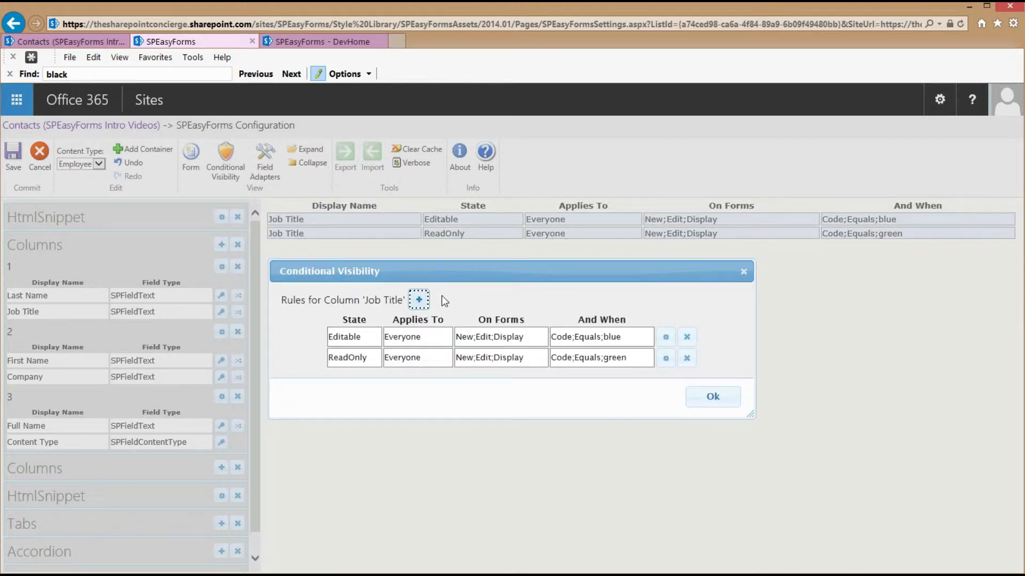
# Add a Hidden rule for everyone to the Job Title column that applies when Code equals red.
pyautogui.click(419, 296)
pyautogui.click(397, 292)
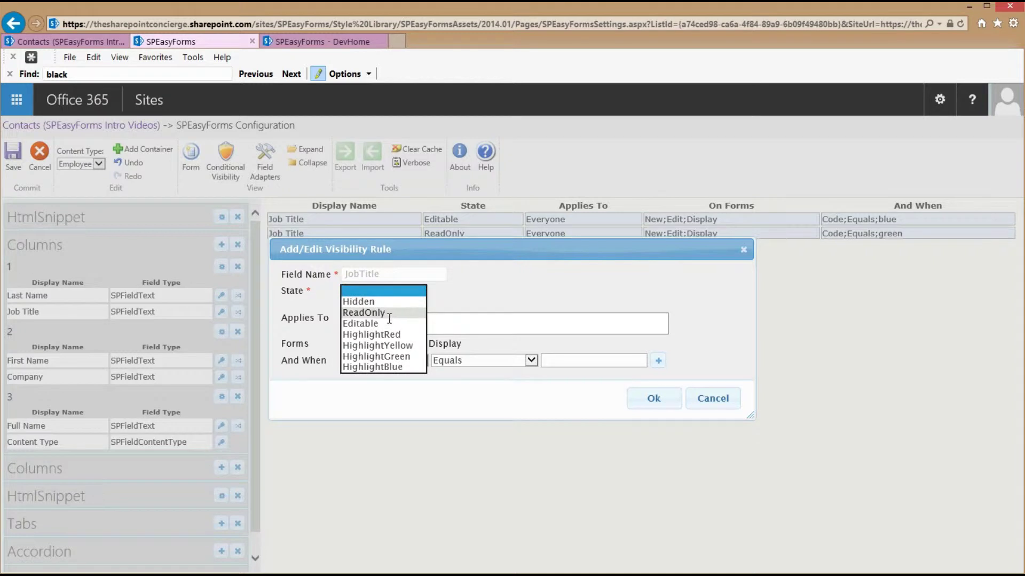
pyautogui.click(382, 302)
pyautogui.click(395, 360)
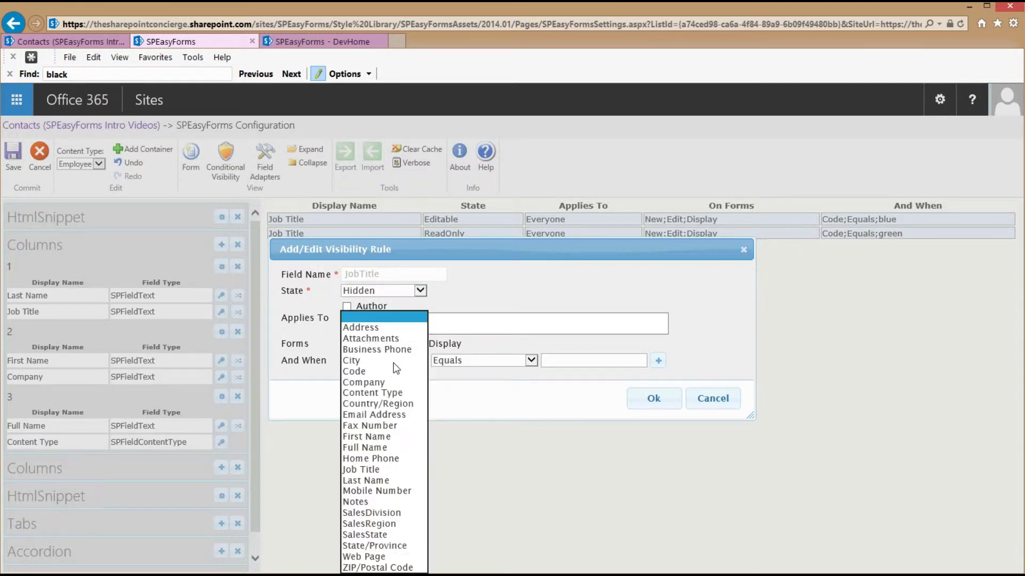
pyautogui.click(394, 371)
pyautogui.click(600, 361)
pyautogui.write('red')
pyautogui.click(659, 400)
pyautogui.click(655, 399)
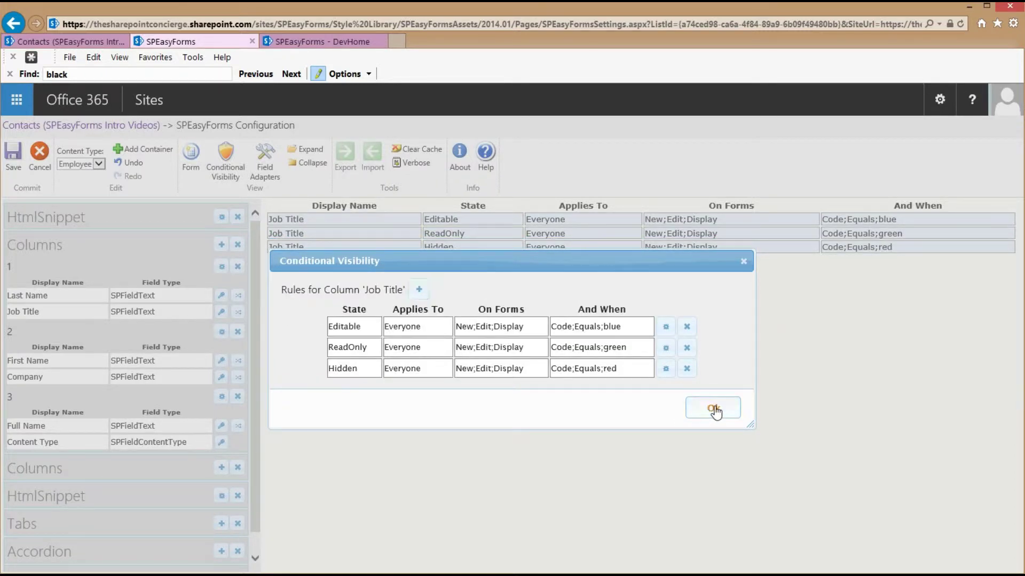
# Save the three Job Title rules and reload the new contact form.
pyautogui.click(689, 412)
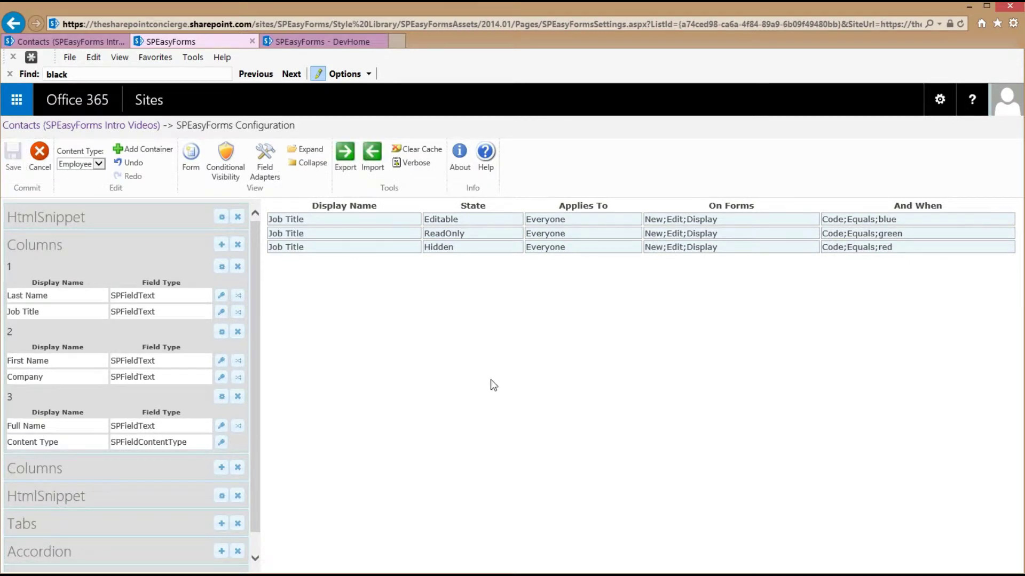
pyautogui.click(64, 42)
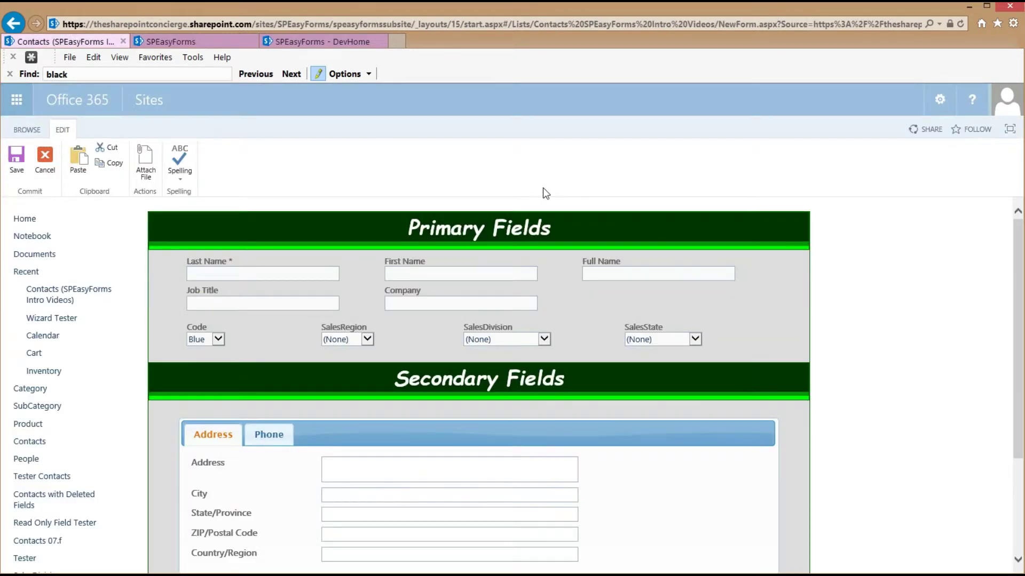
pyautogui.press('F5')
# Switch Code to Green, Red and back to Blue to check how the Job Title field responds.
pyautogui.click(215, 347)
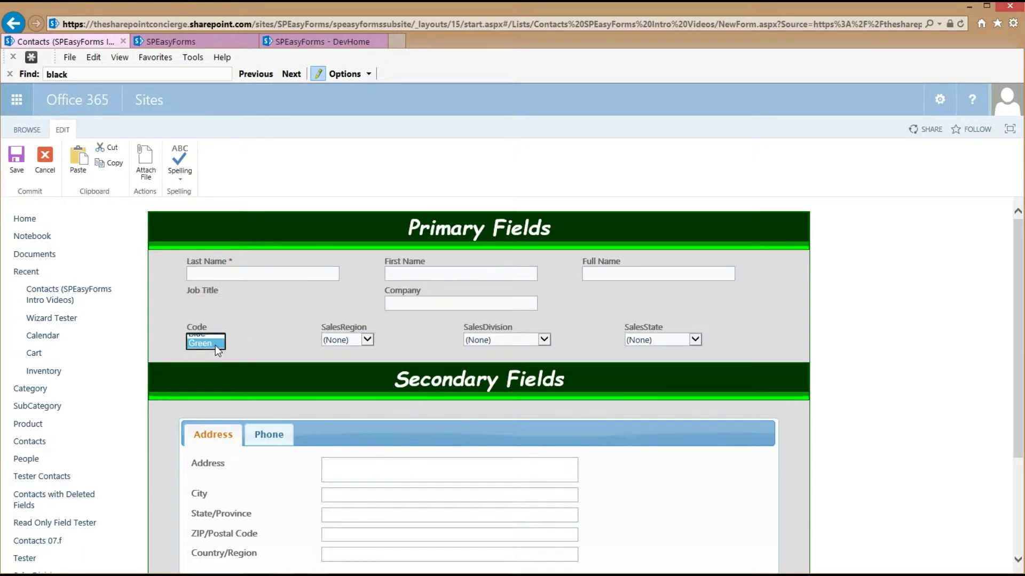
pyautogui.click(218, 336)
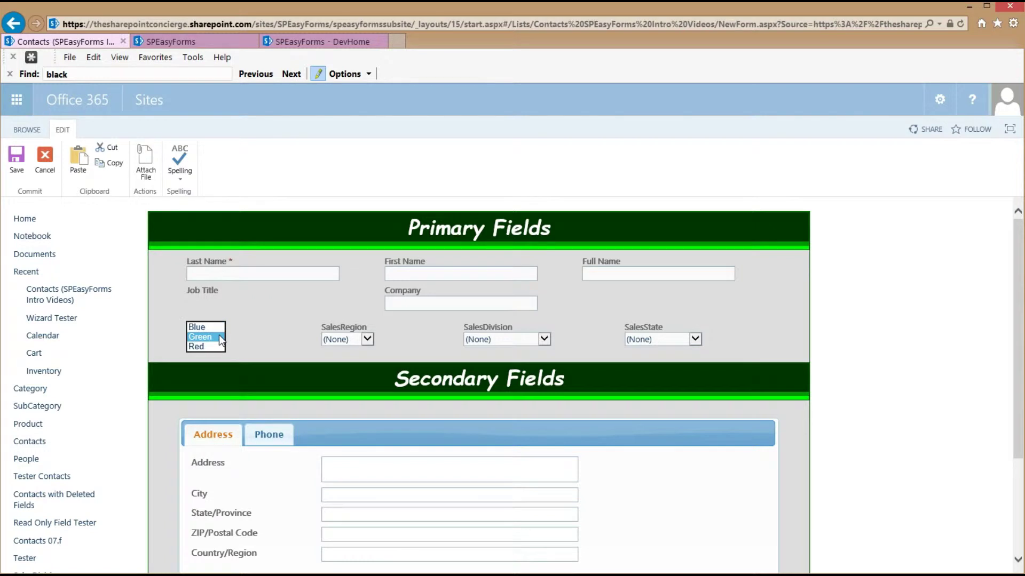
pyautogui.click(218, 348)
pyautogui.click(218, 339)
pyautogui.click(216, 325)
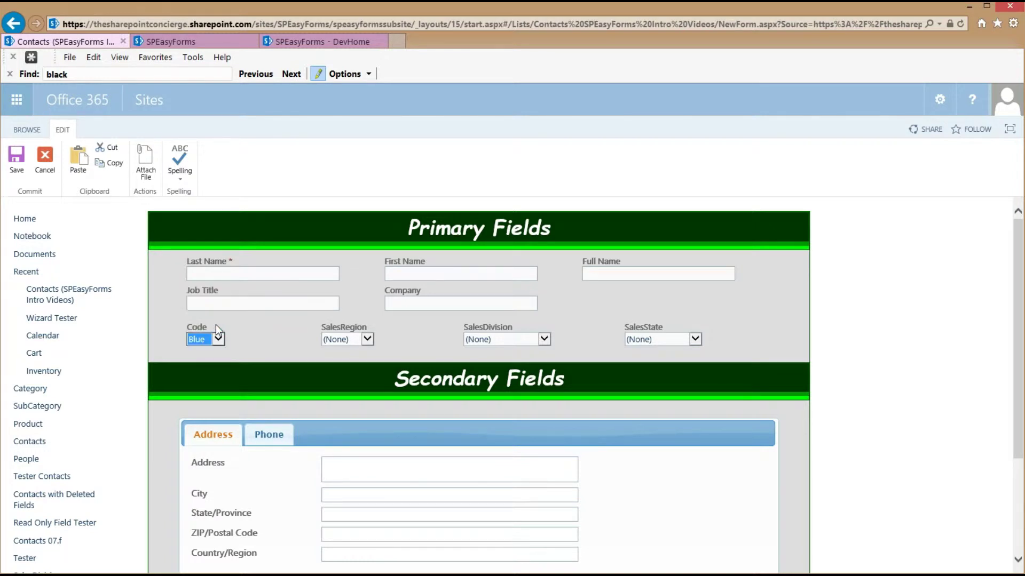
# Enter Programmer as the Job Title and switch Code to Green and then Red to test the rules on a filled field.
pyautogui.click(224, 305)
pyautogui.write('Program')
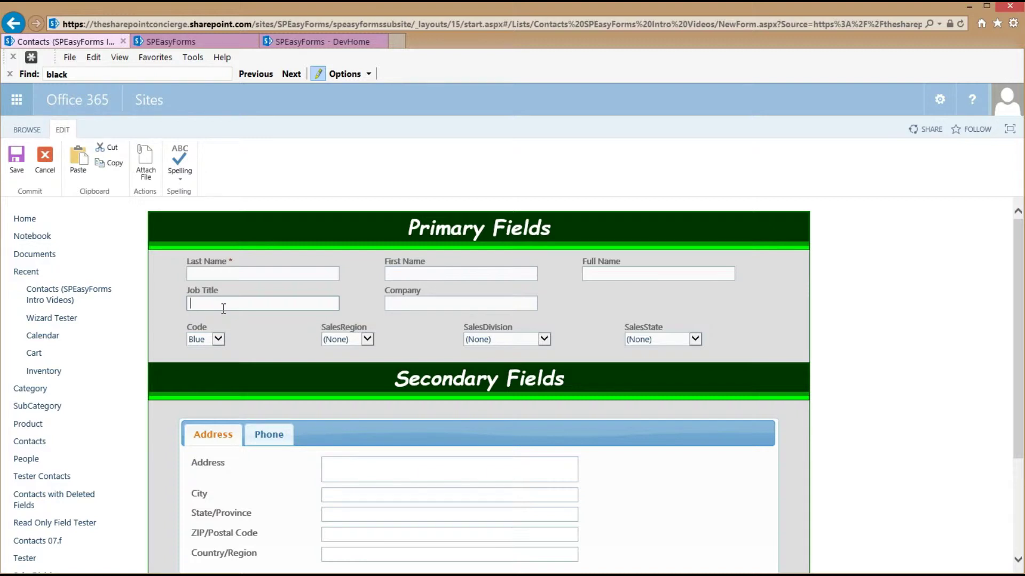
pyautogui.write('mer')
pyautogui.click(219, 340)
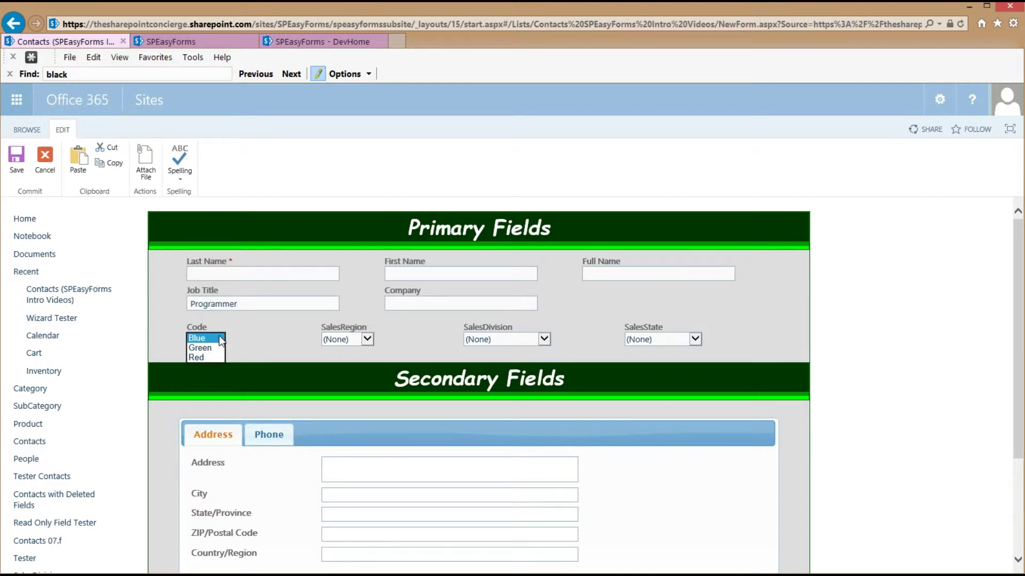
pyautogui.click(210, 348)
pyautogui.click(218, 340)
pyautogui.click(214, 348)
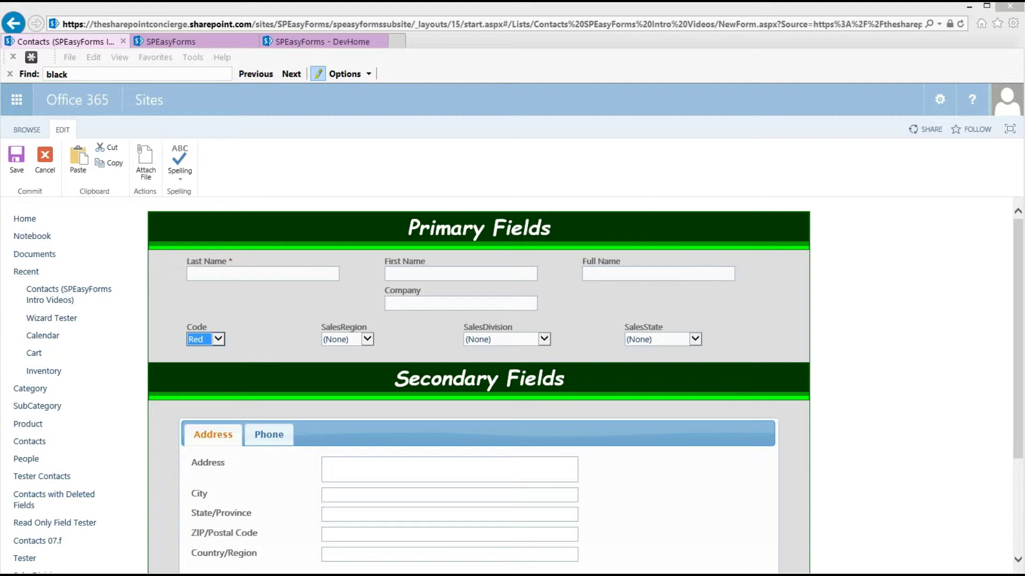
# Return to the SPEasyForms configuration and examine the state options of Job Title's Editable rule without changing it.
pyautogui.click(203, 42)
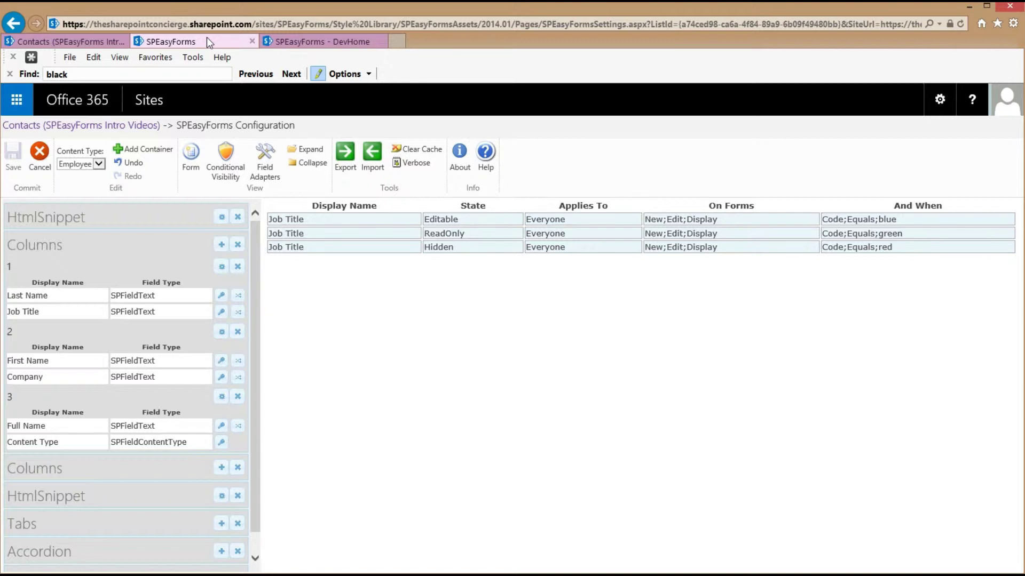
pyautogui.click(356, 219)
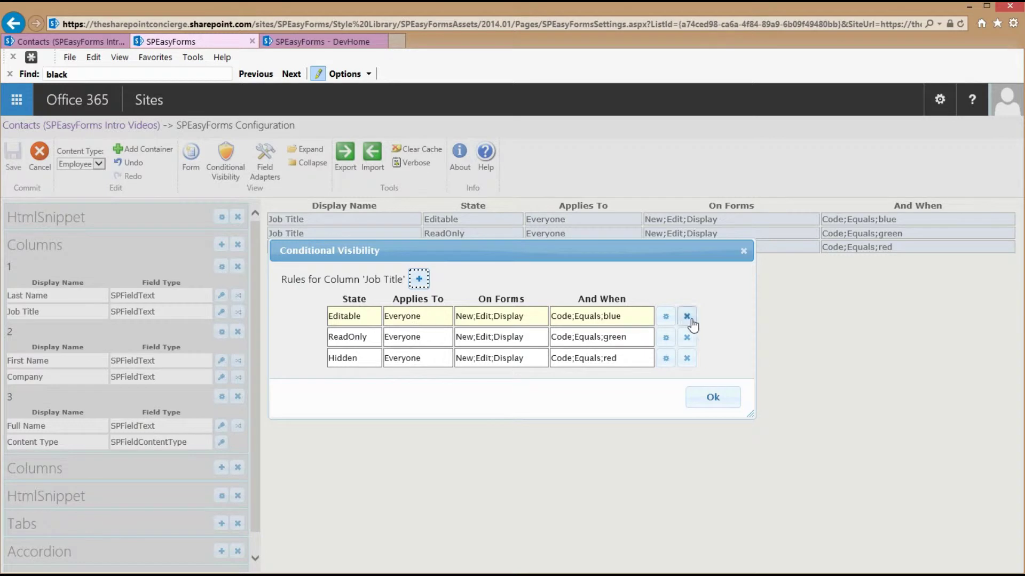
pyautogui.click(665, 316)
pyautogui.click(384, 289)
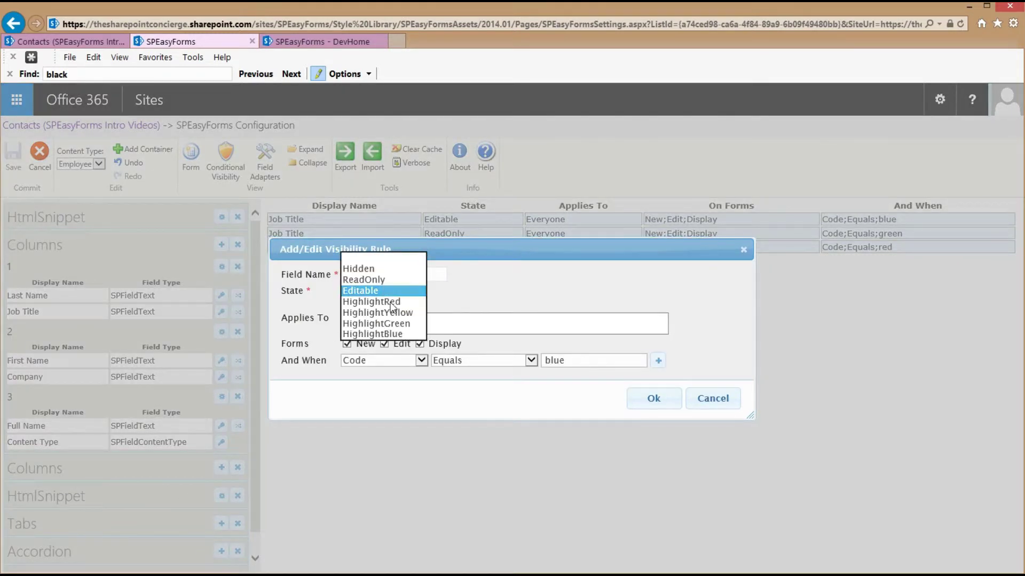
pyautogui.click(712, 399)
pyautogui.click(743, 251)
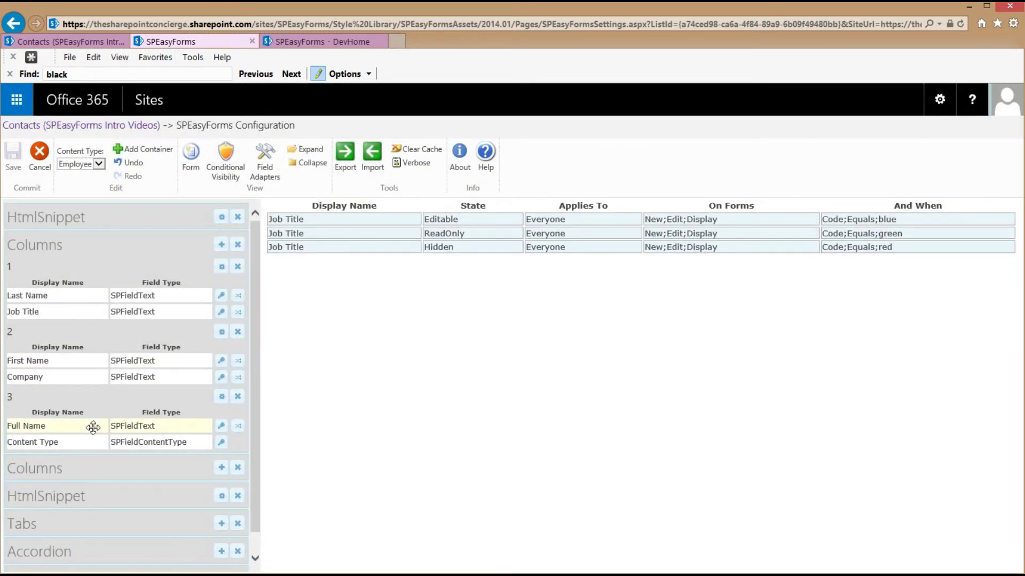
# Add a HighlightRed rule for everyone to the Code column that applies when Code equals red.
pyautogui.scroll(-3, 98, 430)
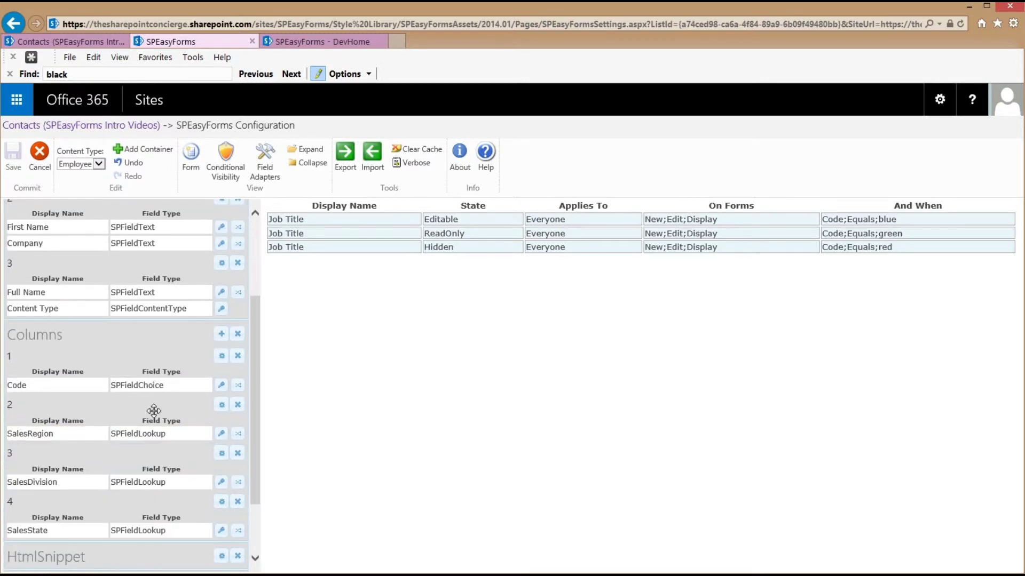
pyautogui.click(222, 386)
pyautogui.click(406, 313)
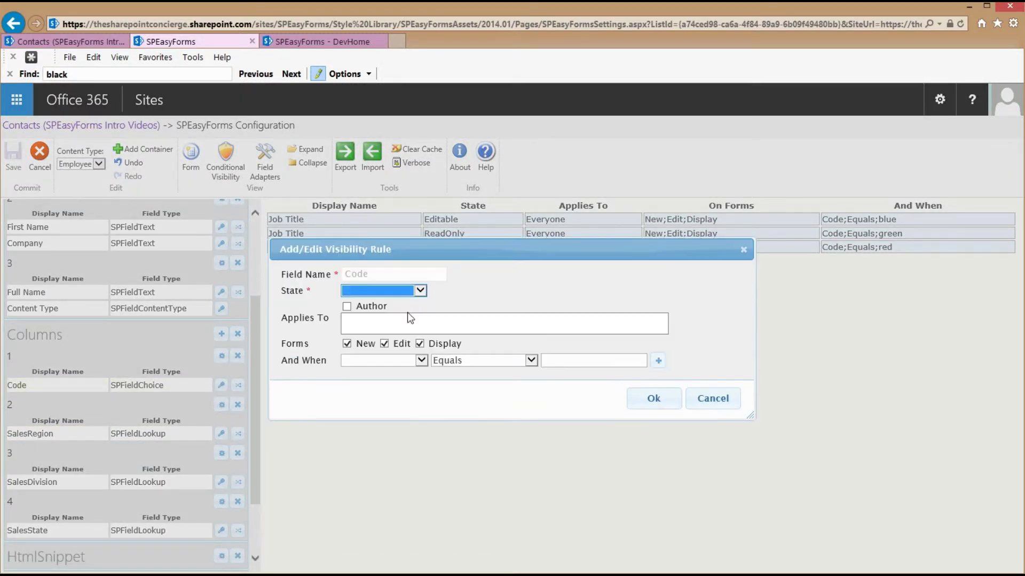
pyautogui.click(418, 291)
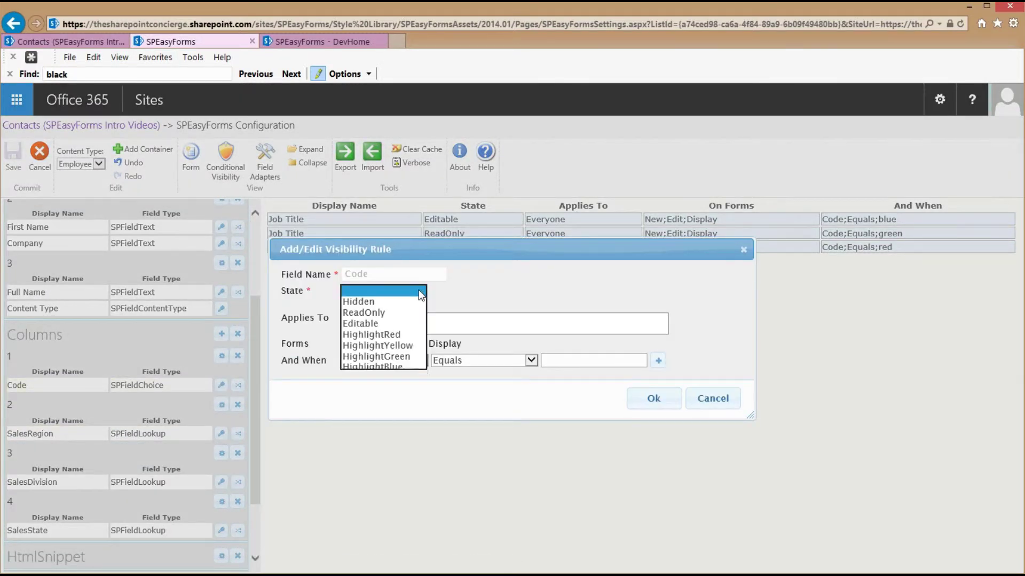
pyautogui.click(408, 335)
pyautogui.click(401, 361)
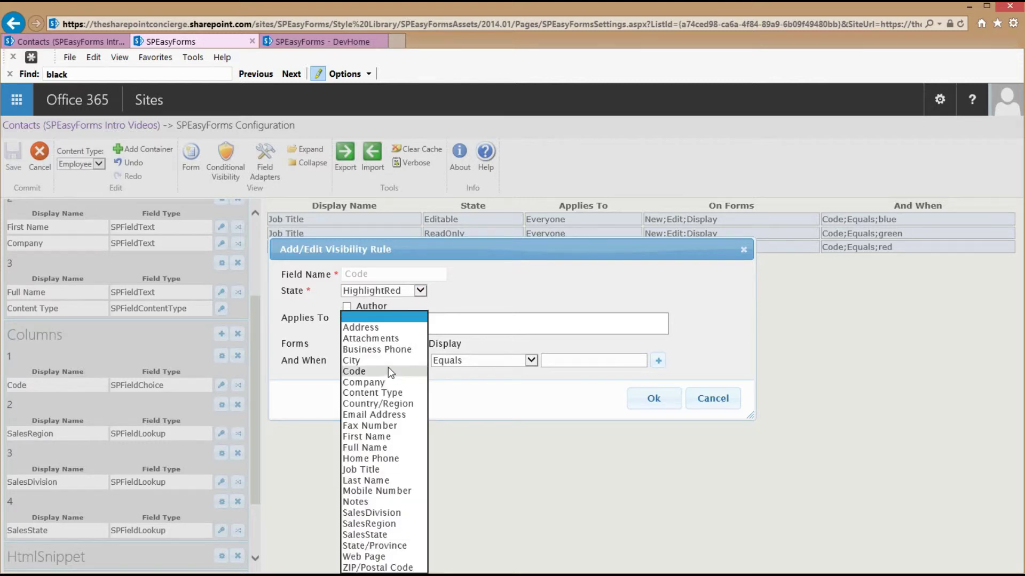
pyautogui.click(374, 314)
pyautogui.click(554, 360)
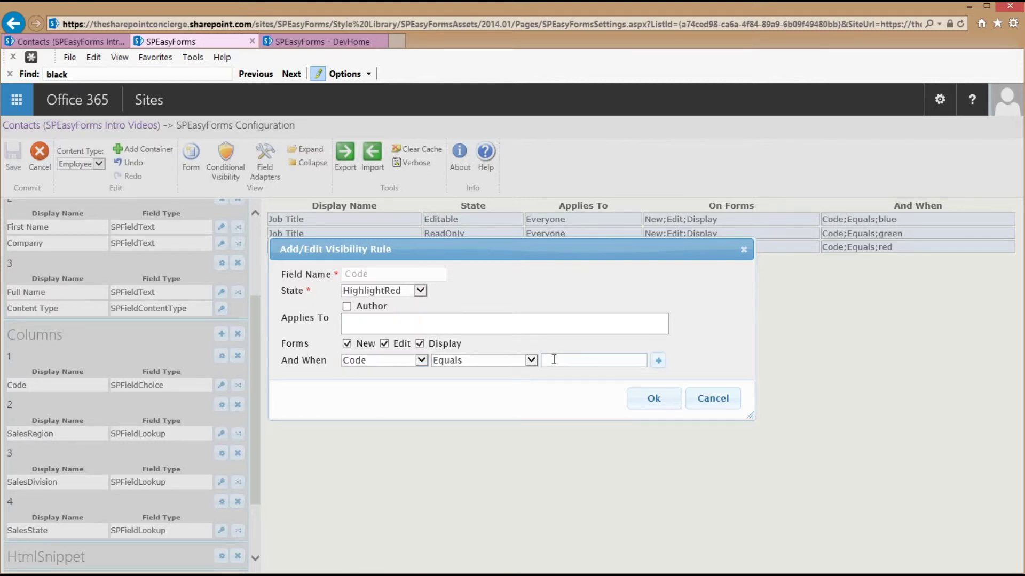
pyautogui.write('red')
pyautogui.click(645, 400)
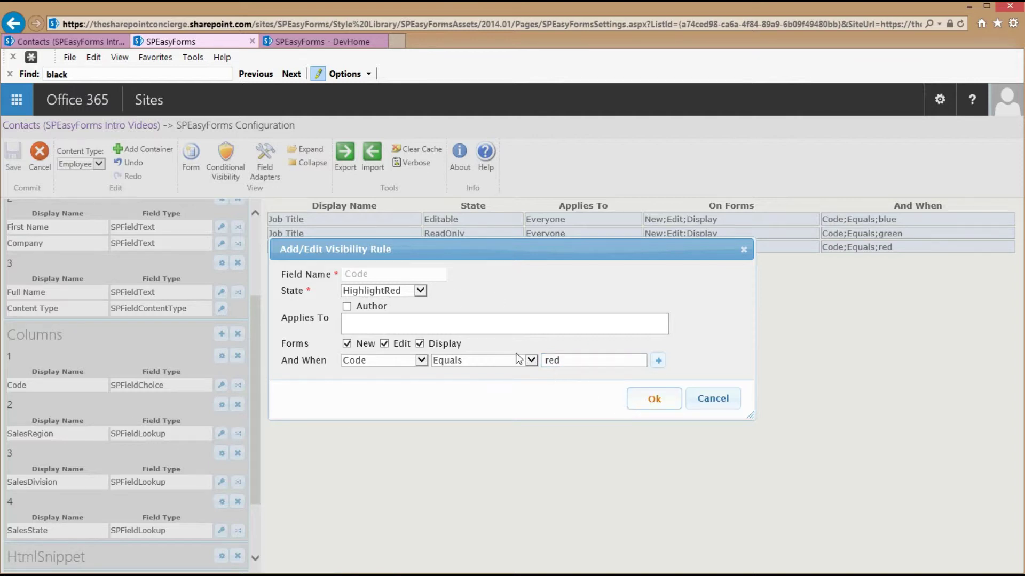
# Add a HighlightGreen rule for everyone to the Code column that applies when Code equals green.
pyautogui.click(405, 311)
pyautogui.click(597, 360)
pyautogui.write('green')
pyautogui.click(653, 400)
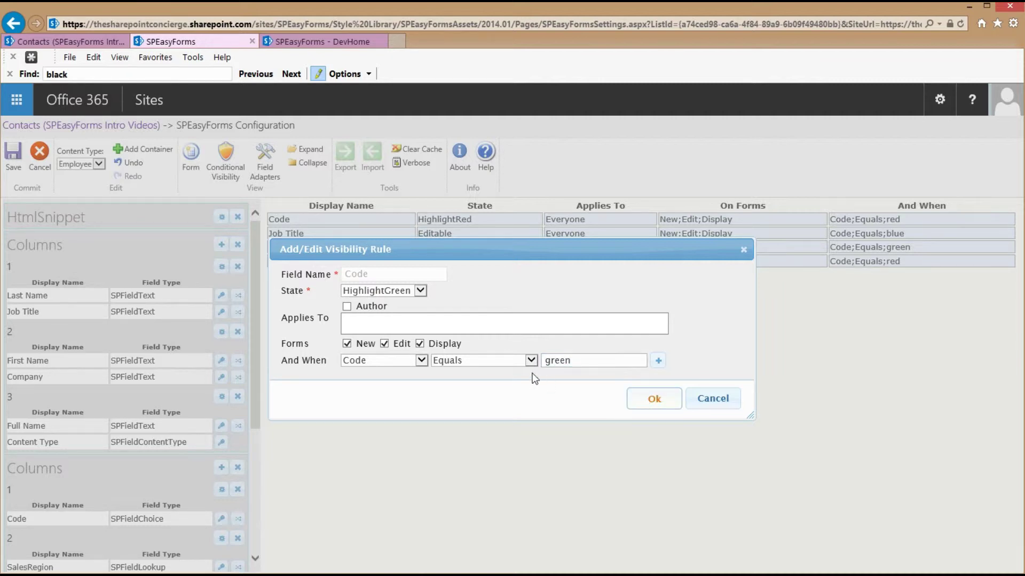
# Add a HighlightBlue rule for everyone to the Code column without any field condition.
pyautogui.click(407, 302)
pyautogui.click(395, 289)
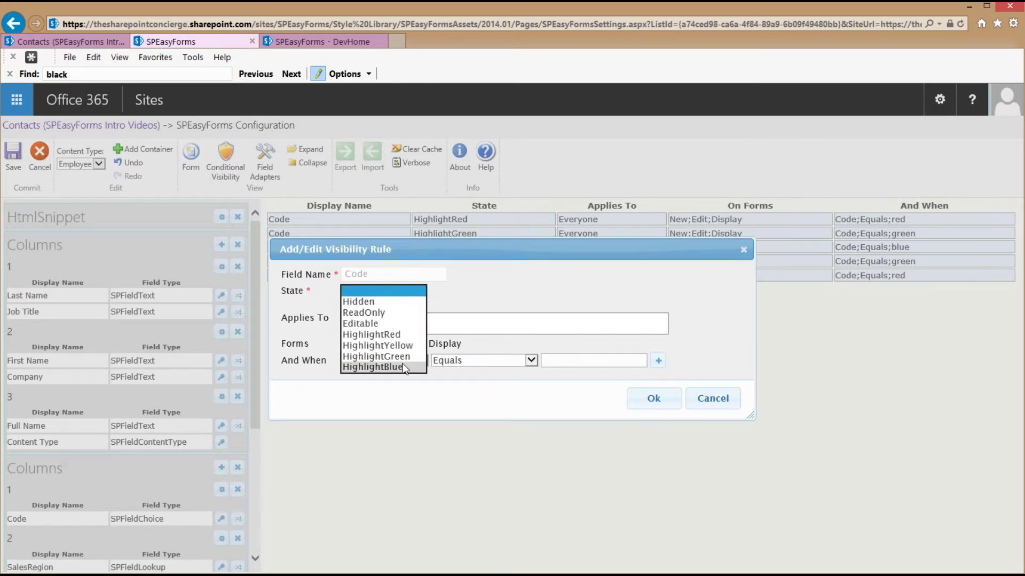
pyautogui.click(405, 367)
pyautogui.click(652, 398)
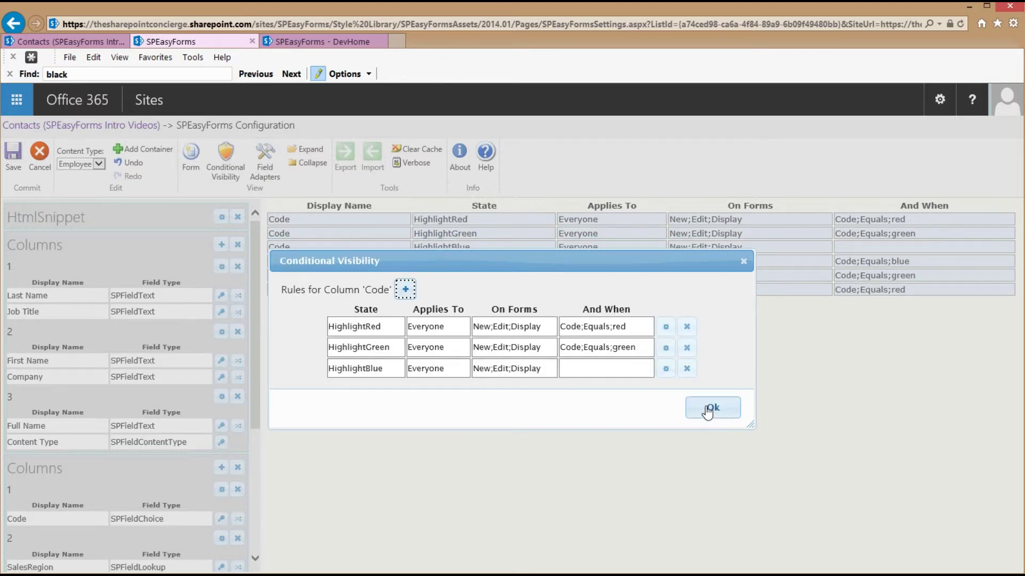
# Save the Code highlight rules and reload the new contact form.
pyautogui.click(710, 410)
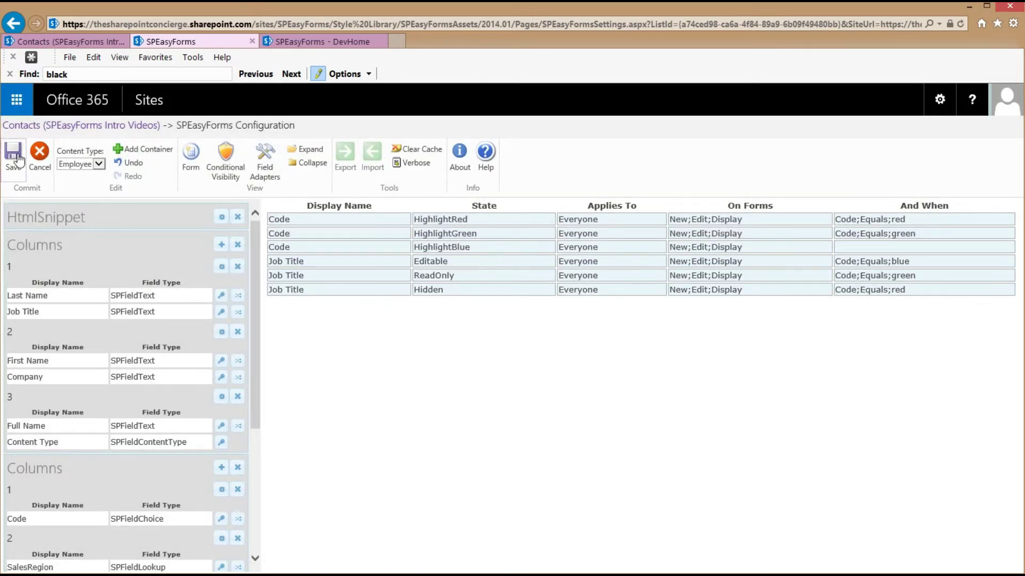
pyautogui.click(63, 41)
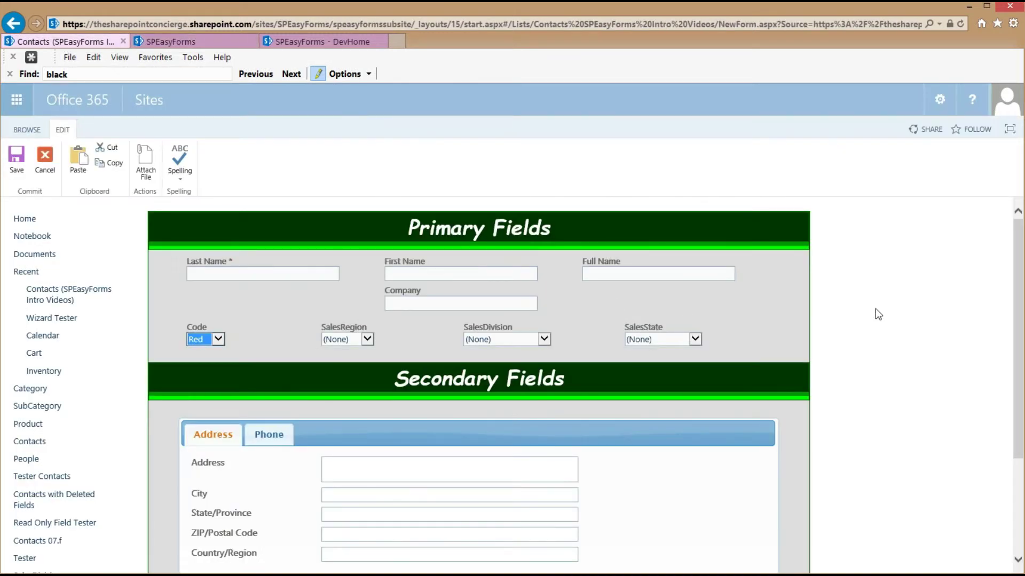
pyautogui.click(863, 316)
pyautogui.press('F5')
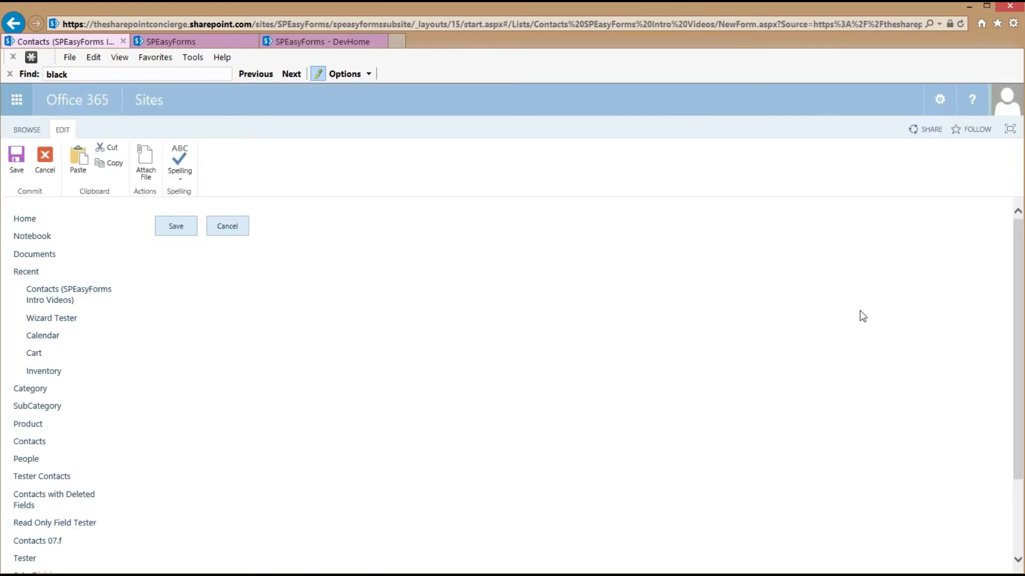
# Switch Code to Green and then Red to check the highlighting of the Code field.
pyautogui.click(219, 339)
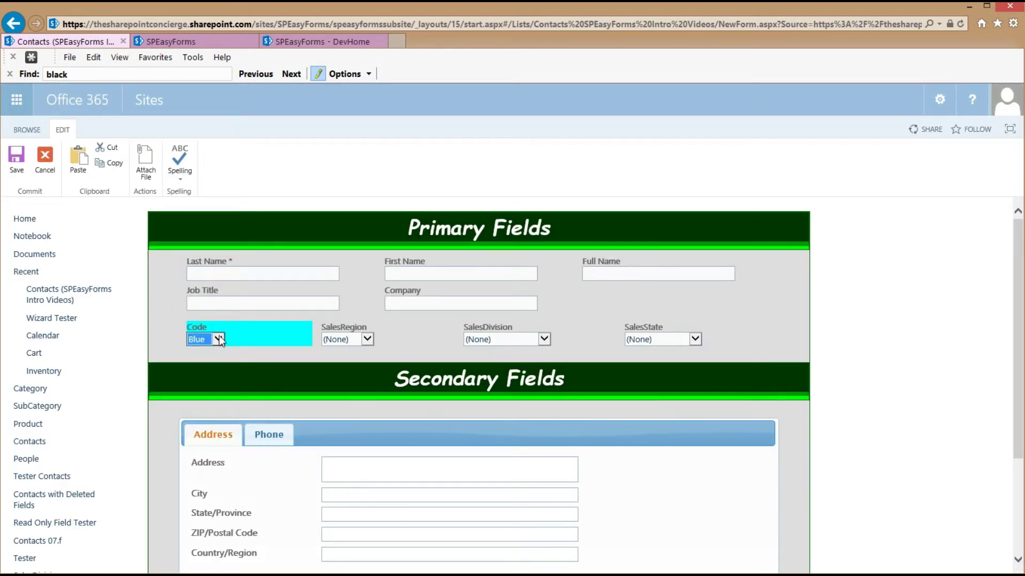
pyautogui.click(213, 347)
pyautogui.click(212, 341)
pyautogui.click(207, 347)
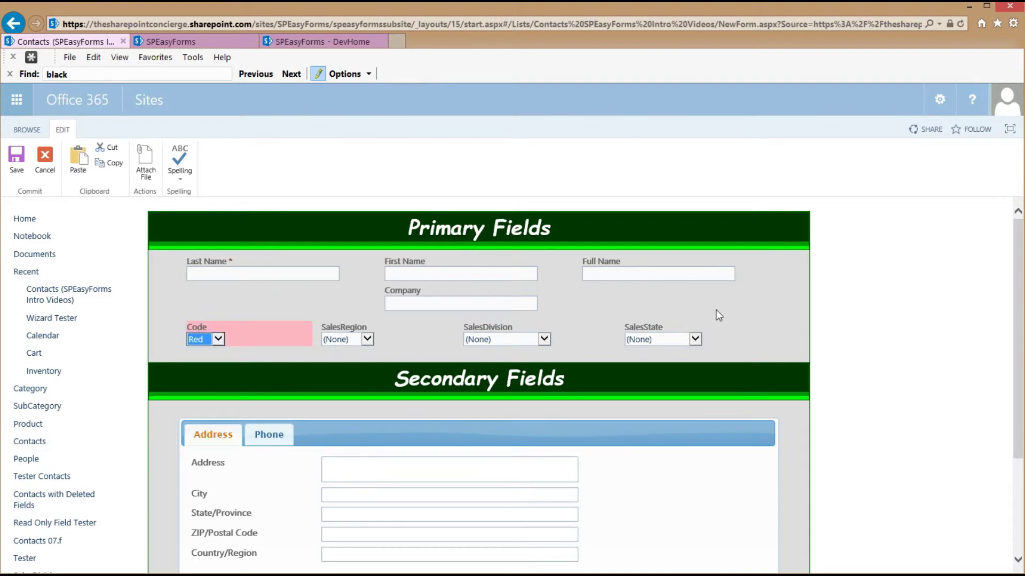
# Examine the comparison operators available for the Code condition in Job Title's Editable rule, then close the rules without changing them.
pyautogui.click(191, 42)
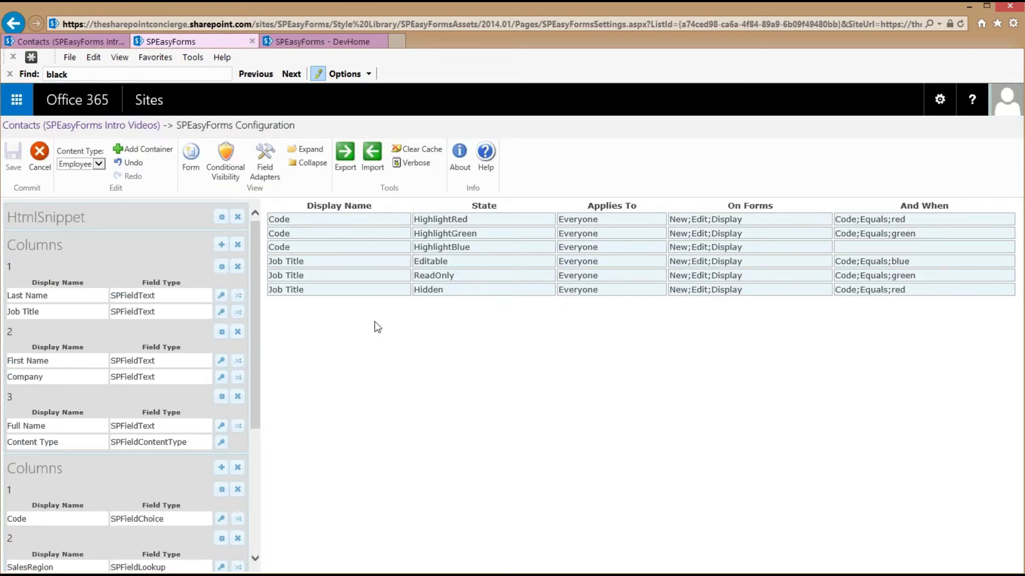
pyautogui.click(315, 289)
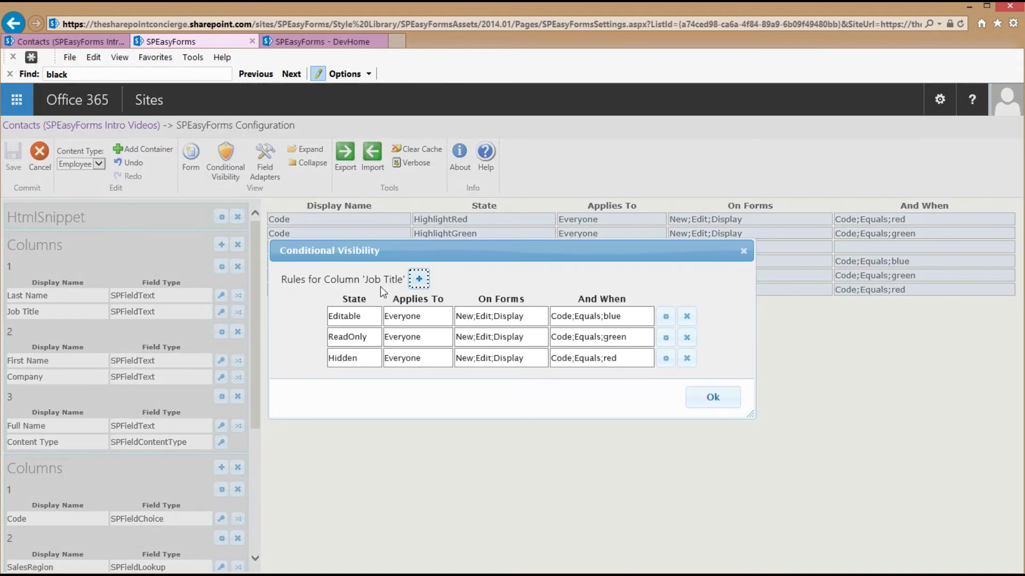
pyautogui.click(662, 316)
pyautogui.click(505, 356)
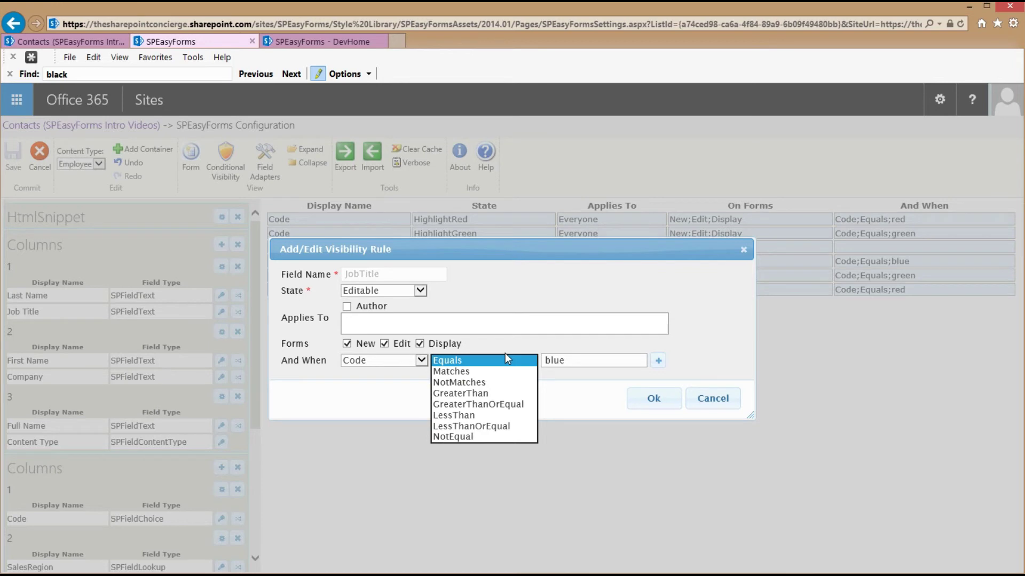
pyautogui.click(713, 398)
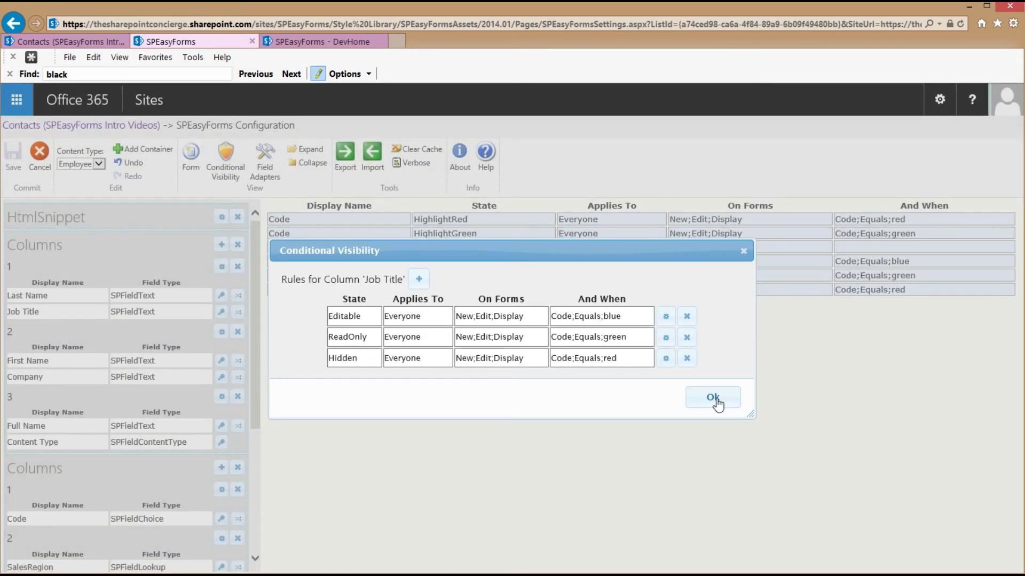
pyautogui.click(714, 400)
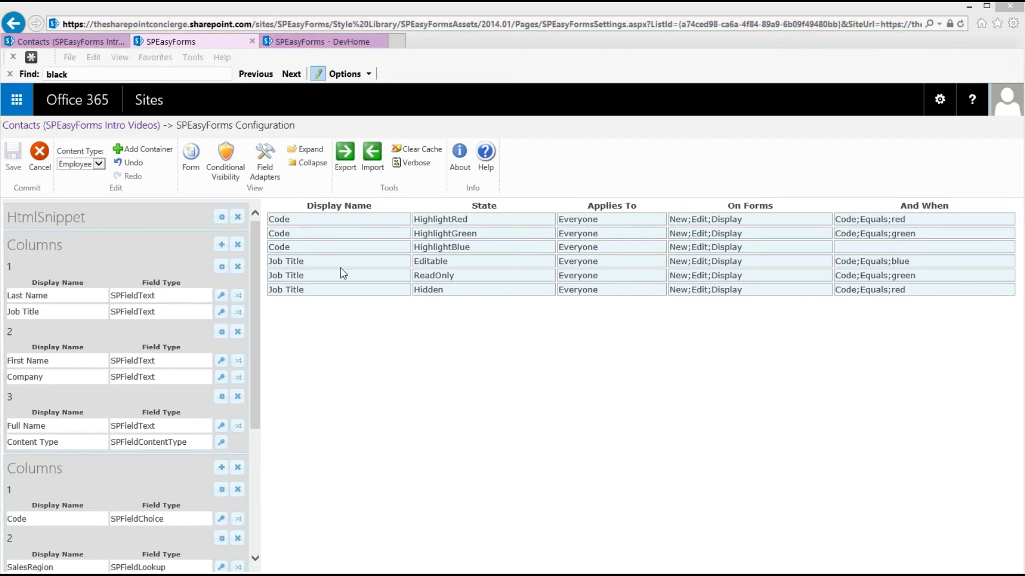
# Try adding two more blank conditions to Job Title's Hidden rule and discard the edit.
pyautogui.click(362, 291)
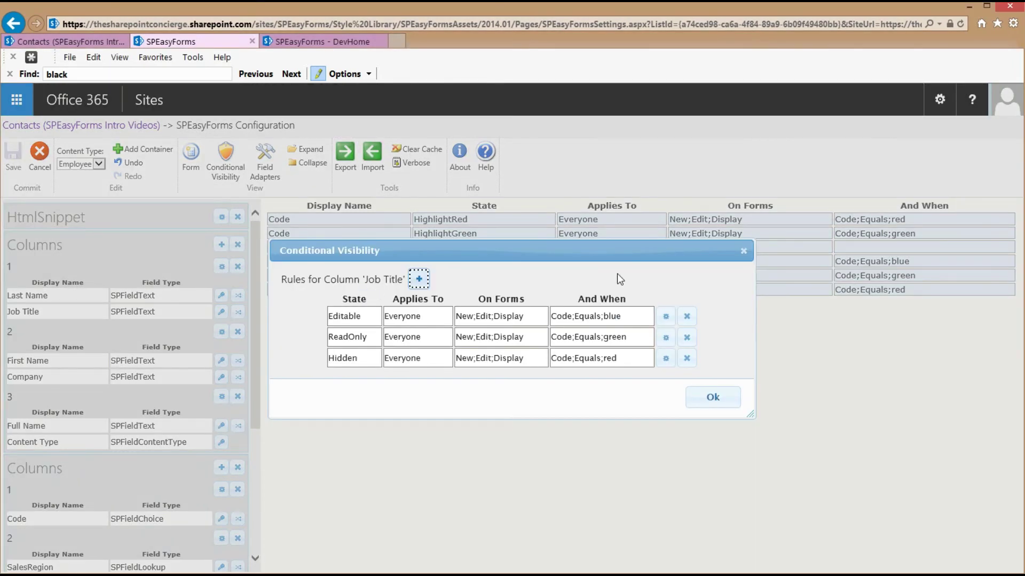
pyautogui.click(665, 359)
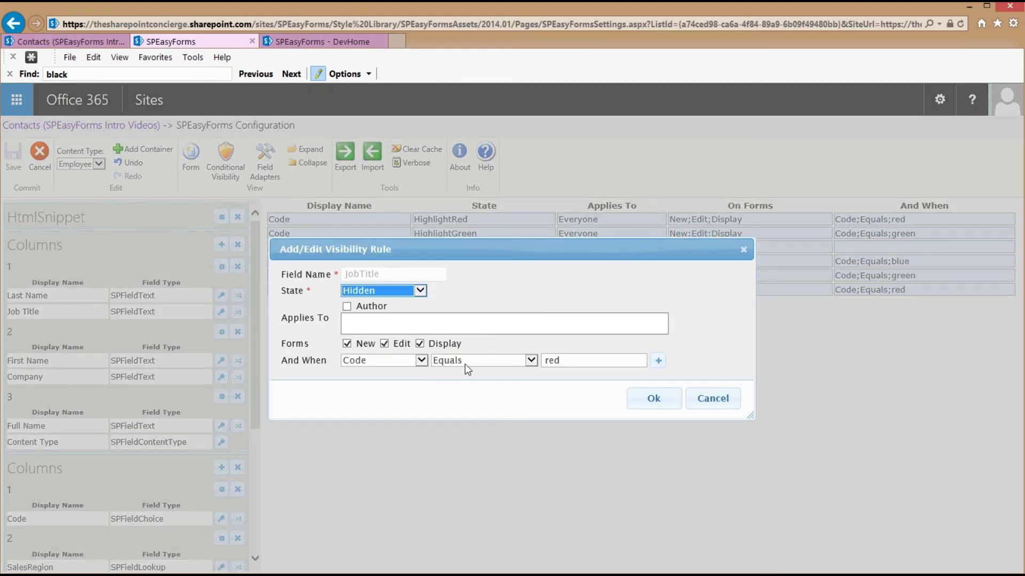
pyautogui.click(660, 363)
pyautogui.click(660, 362)
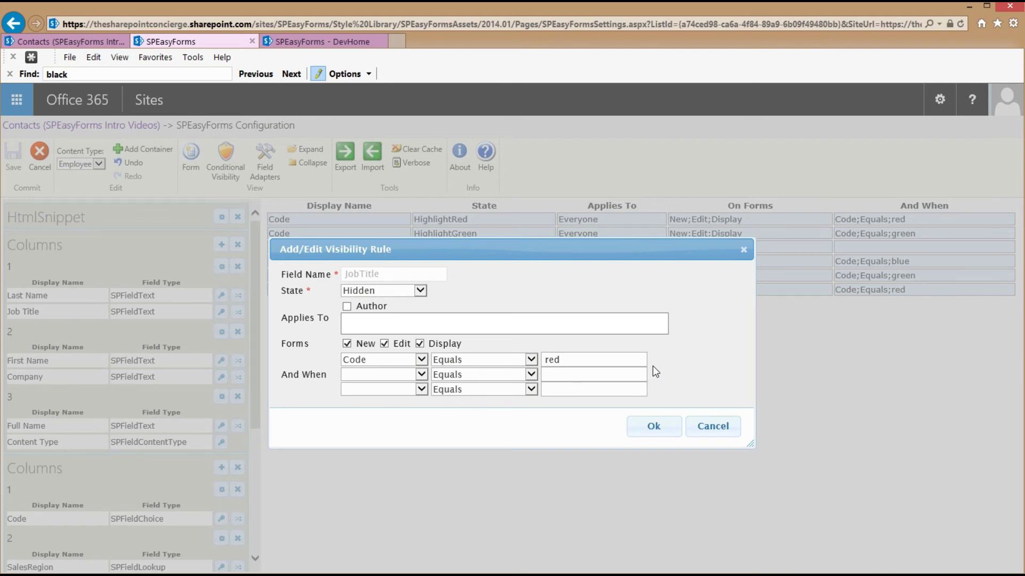
pyautogui.click(708, 430)
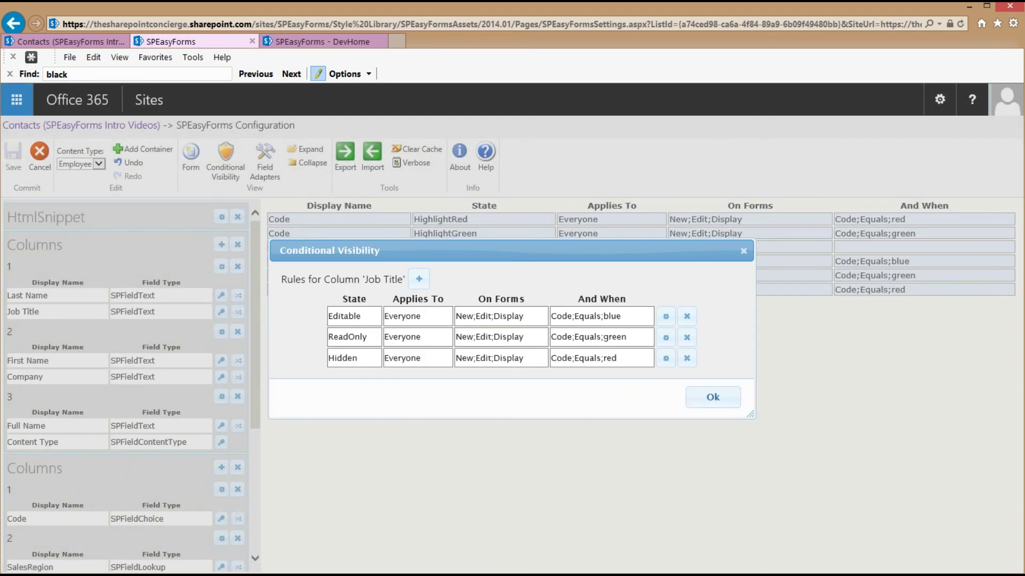